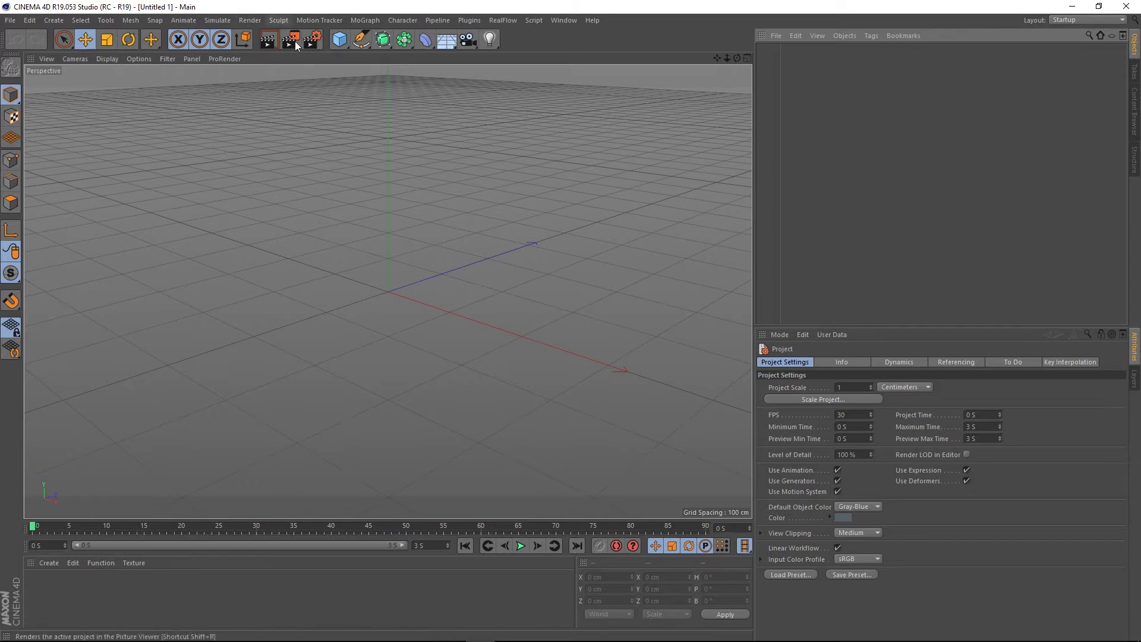
- Add a 200 cm cube and enable Fillet with the radius lowered to 11 cm
left_click(339, 40)
left_click(437, 55)
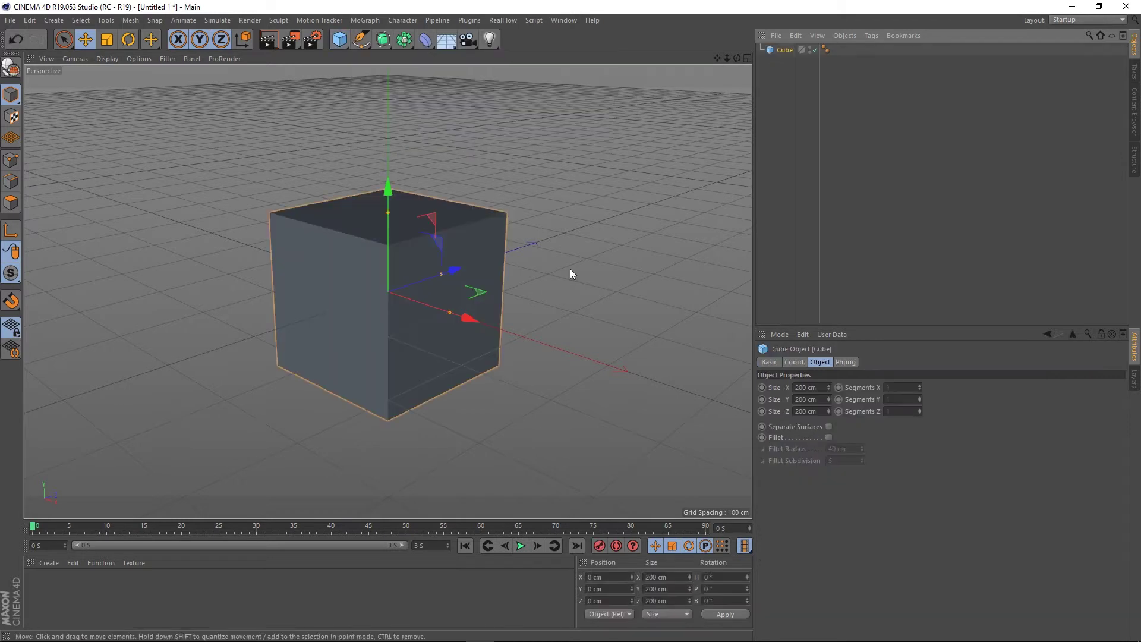
left_click(829, 437)
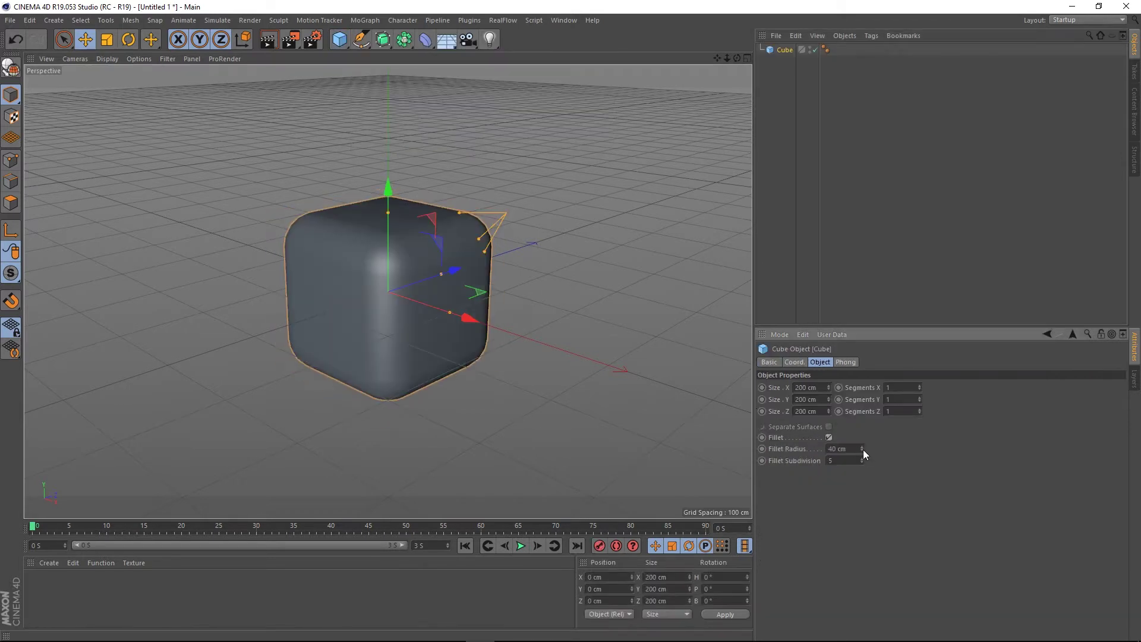
left_click_drag(863, 450, 863, 454)
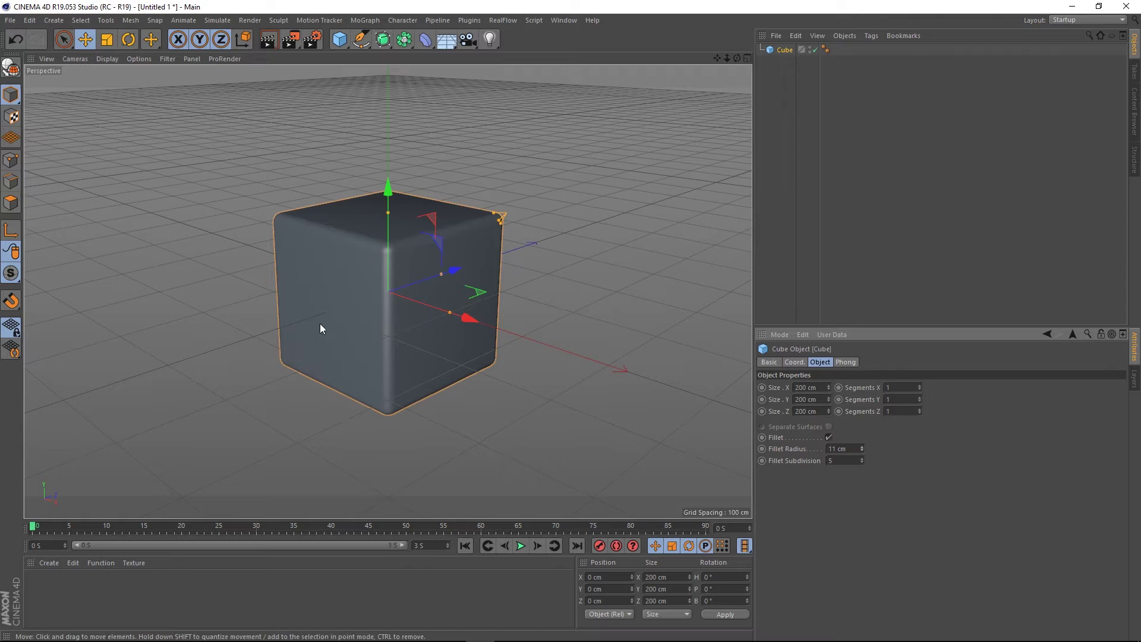
- Start Save as and browse to the Auto Save Test folder on the Desktop
left_click(10, 21)
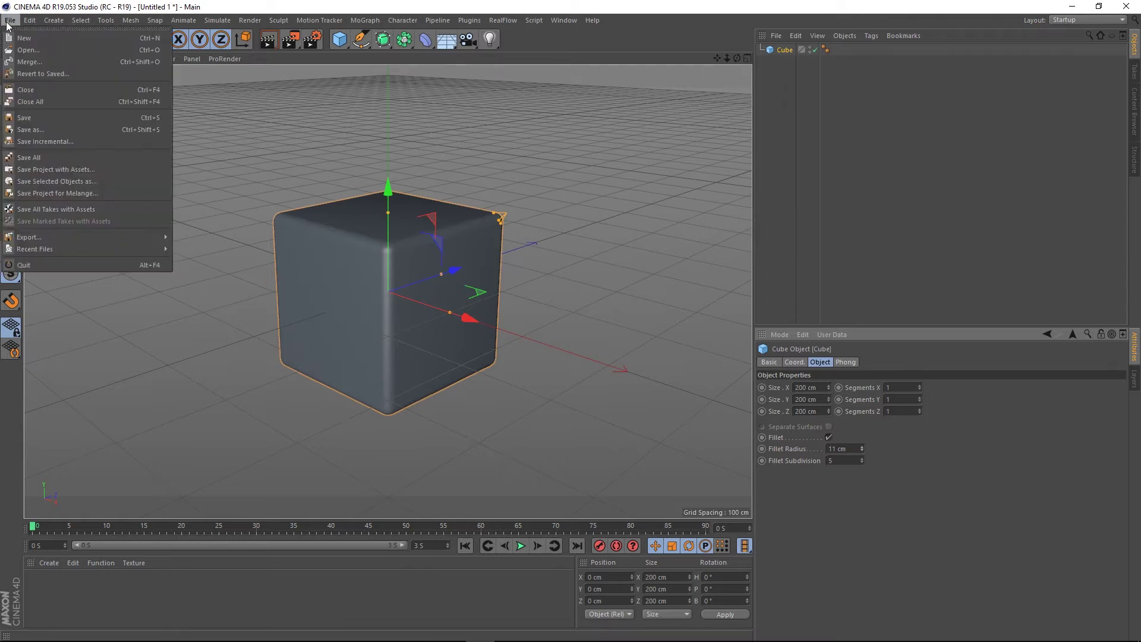
left_click(35, 131)
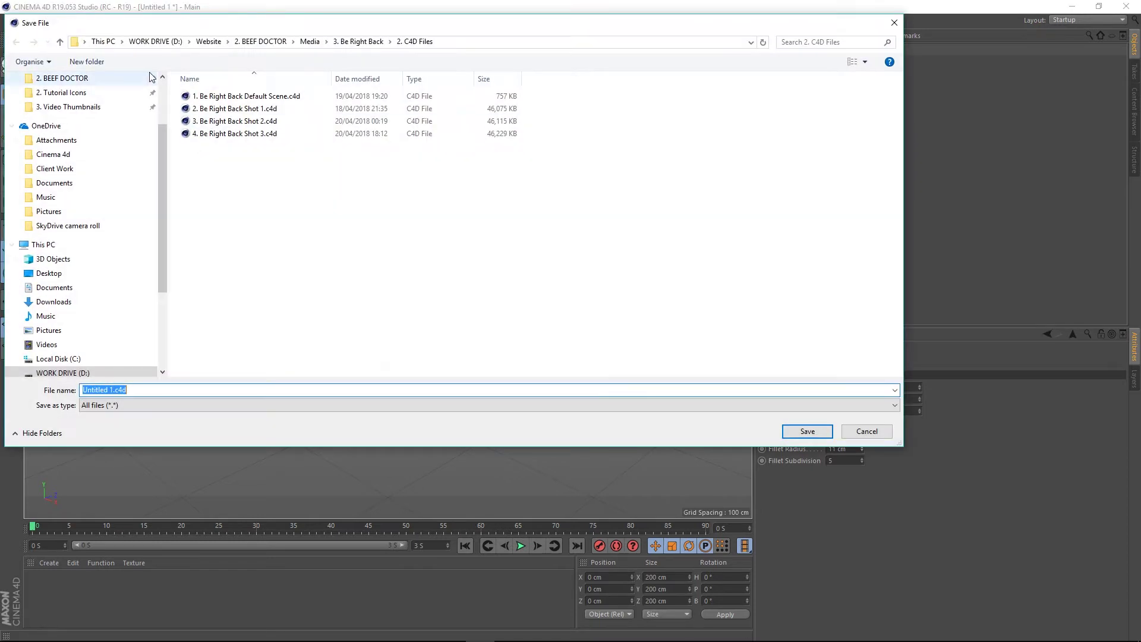
scroll(72, 107, "up", 2)
left_click(59, 102)
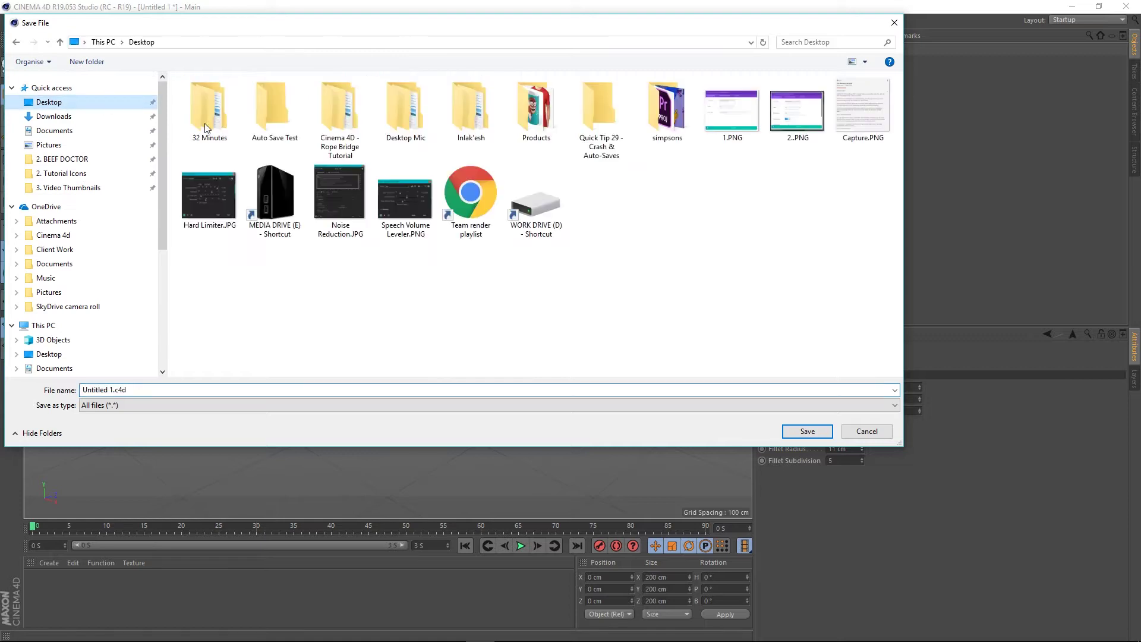
double_click(283, 114)
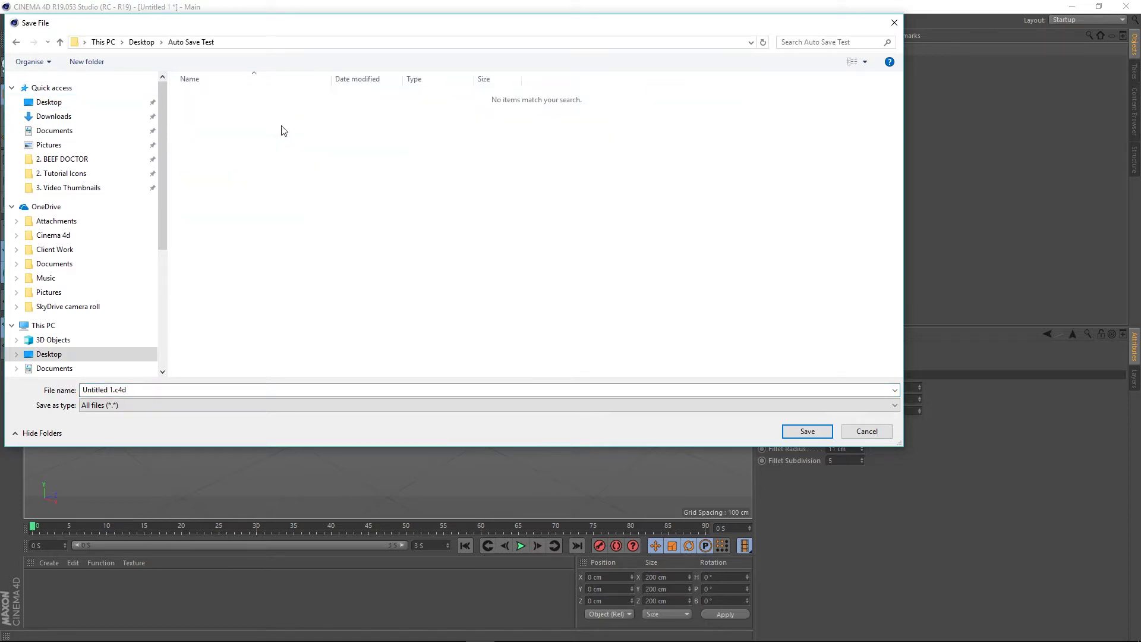
- Name the file 'Autosave test' and save the scene
left_click(114, 391)
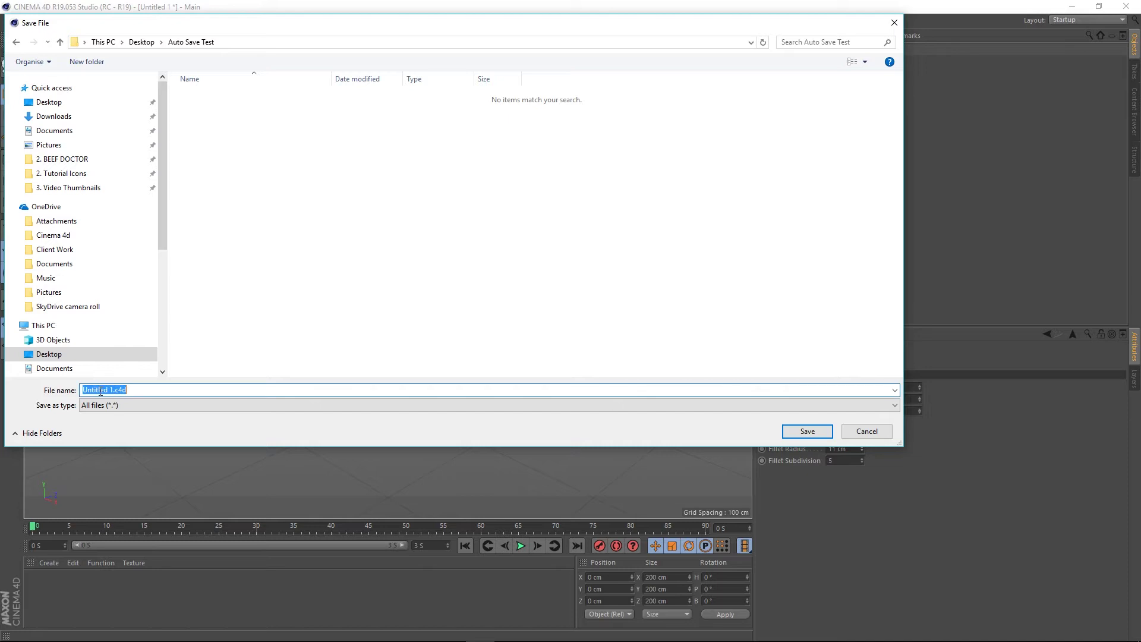
left_click(139, 389)
double_click(139, 390)
left_click(131, 389)
left_click_drag(134, 389, 2, 404)
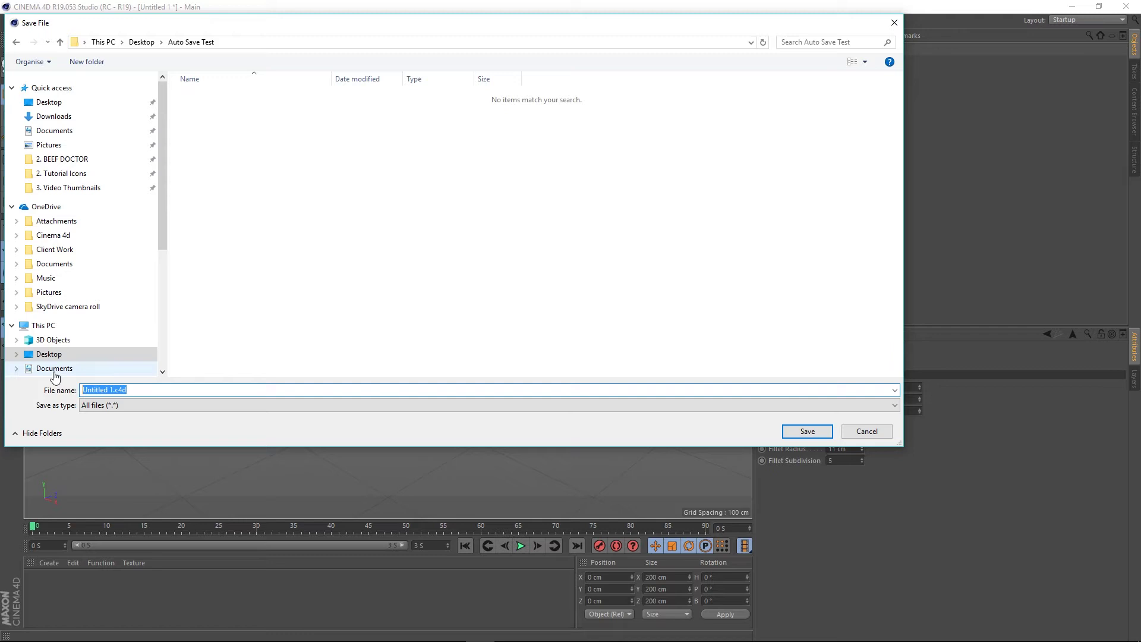
type("Autosave")
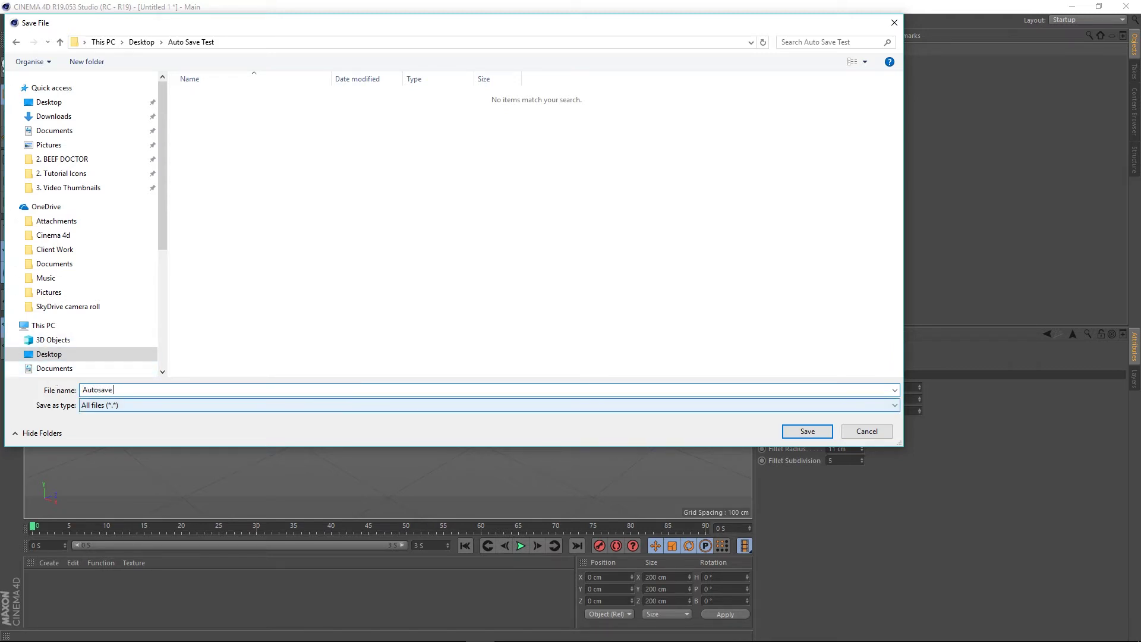
type(" test")
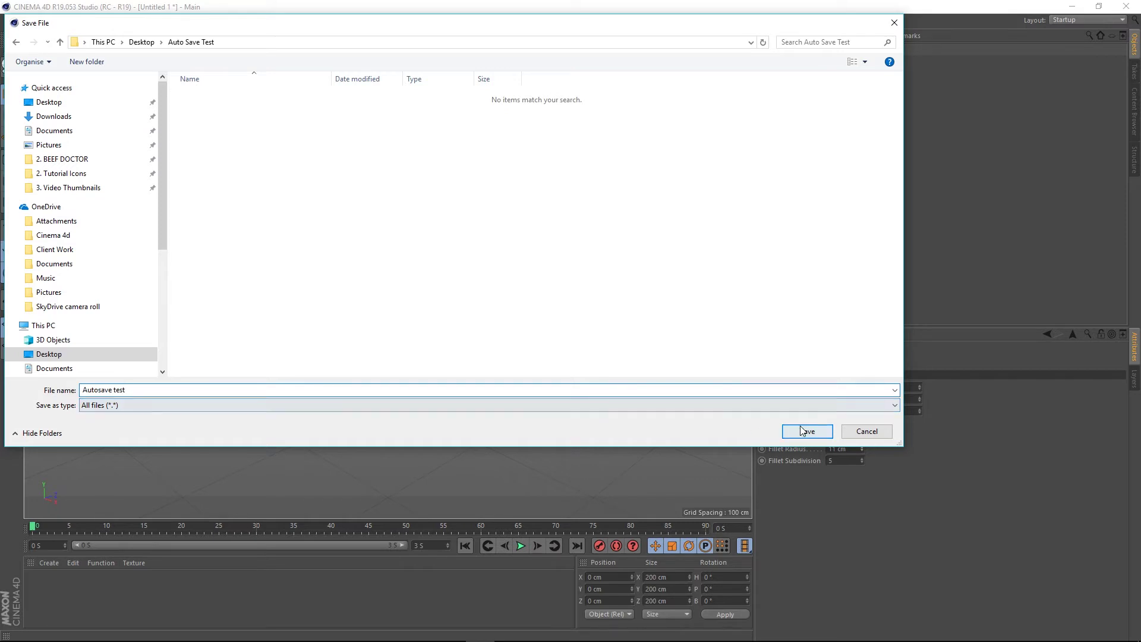
left_click(804, 431)
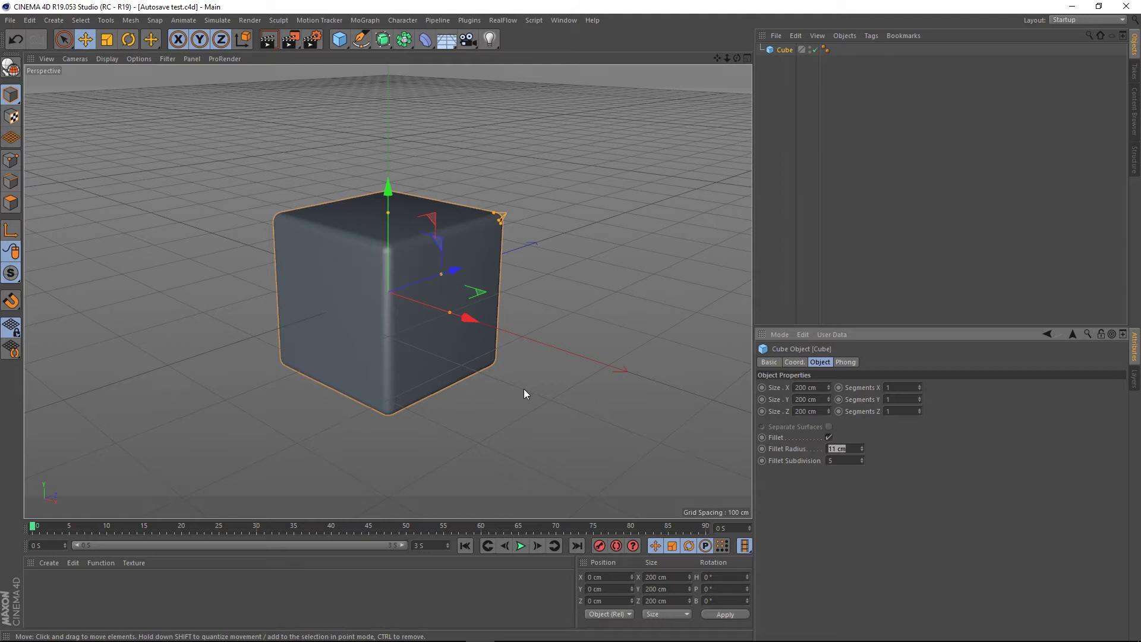
- Bring up Edit > Preferences and show the Cinema 4D R19 preferences folder in File Explorer
left_click(6, 20)
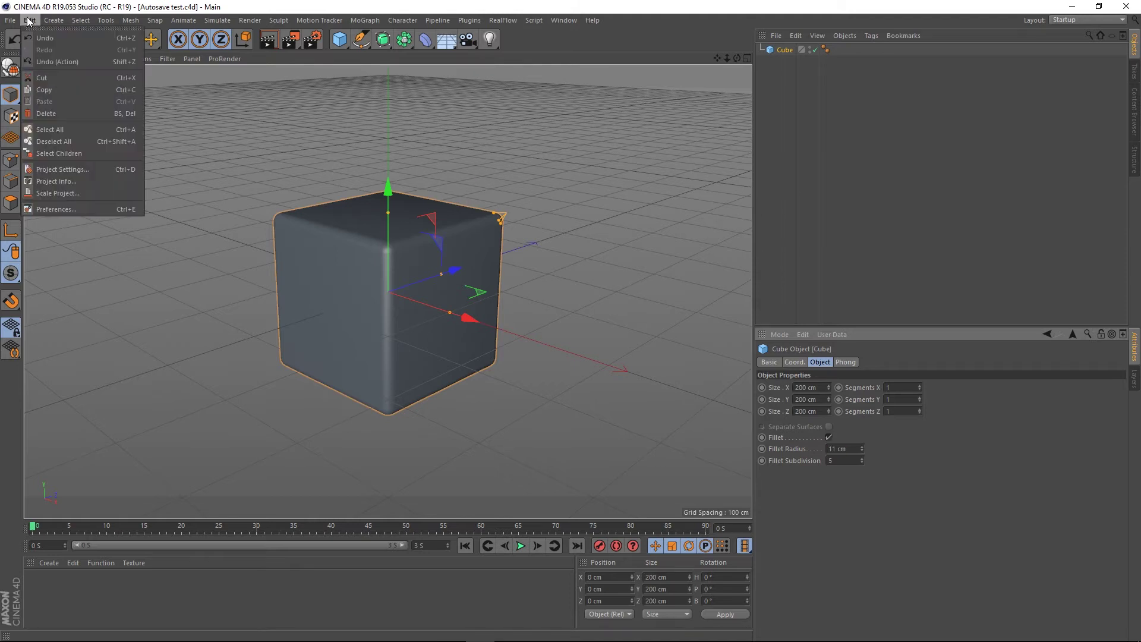
left_click(69, 209)
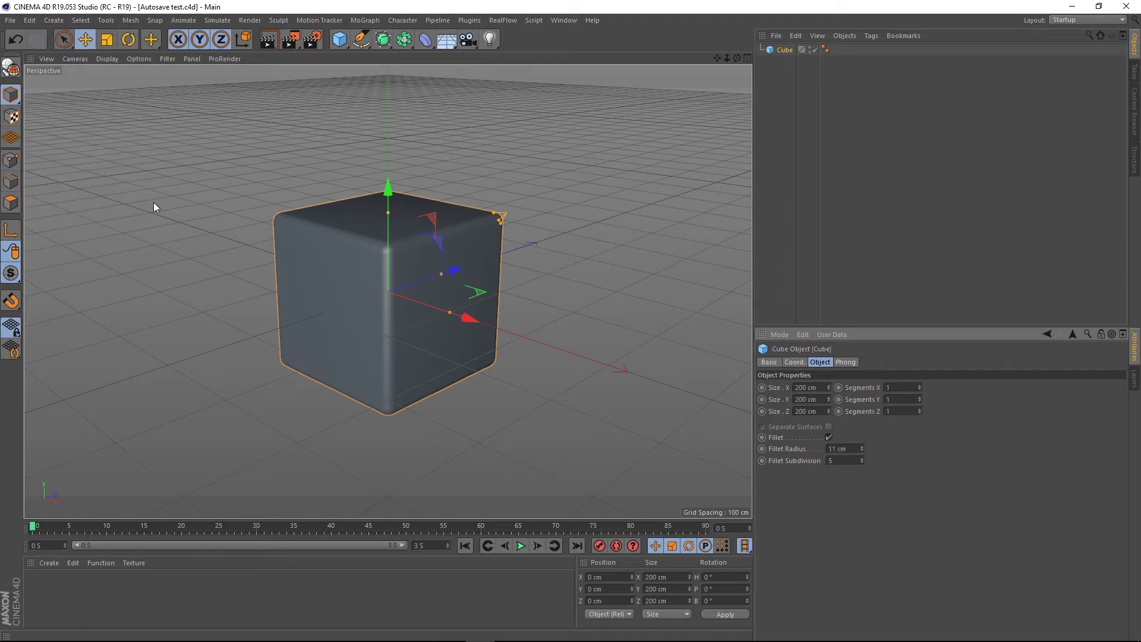
left_click_drag(196, 65, 307, 76)
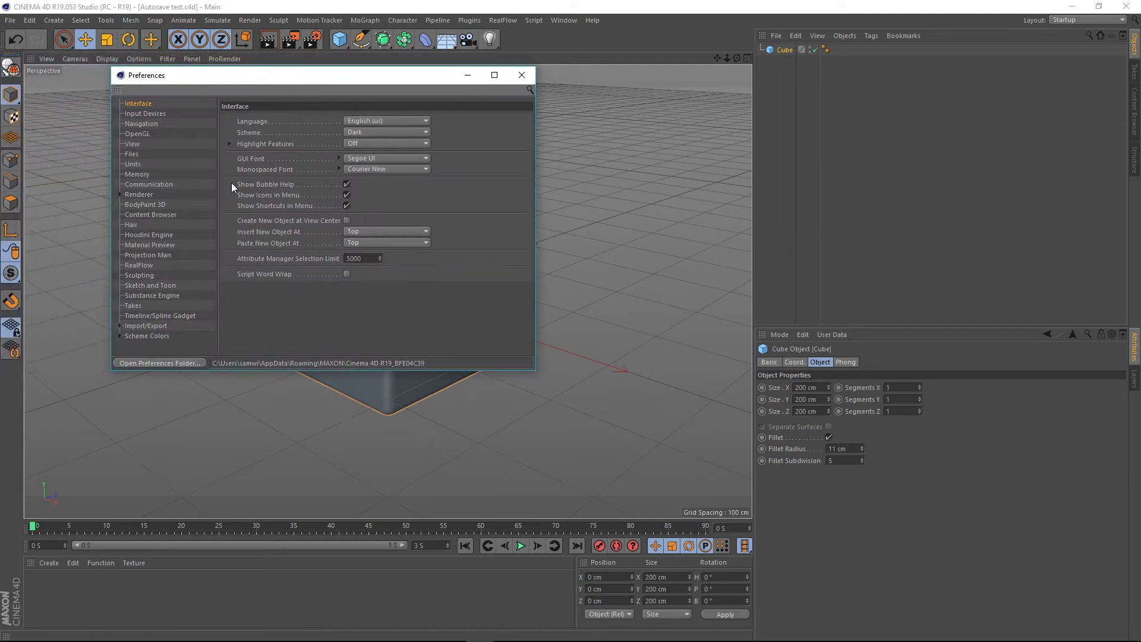
left_click(173, 362)
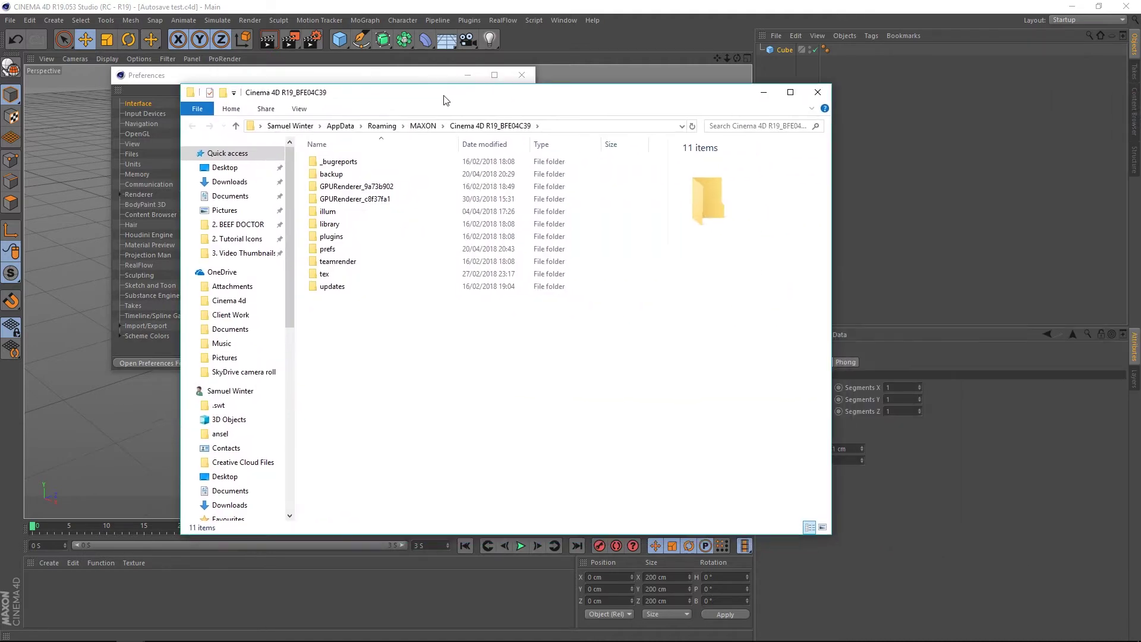
- Check that the _bugreports folder is empty, then close File Explorer
double_click(334, 157)
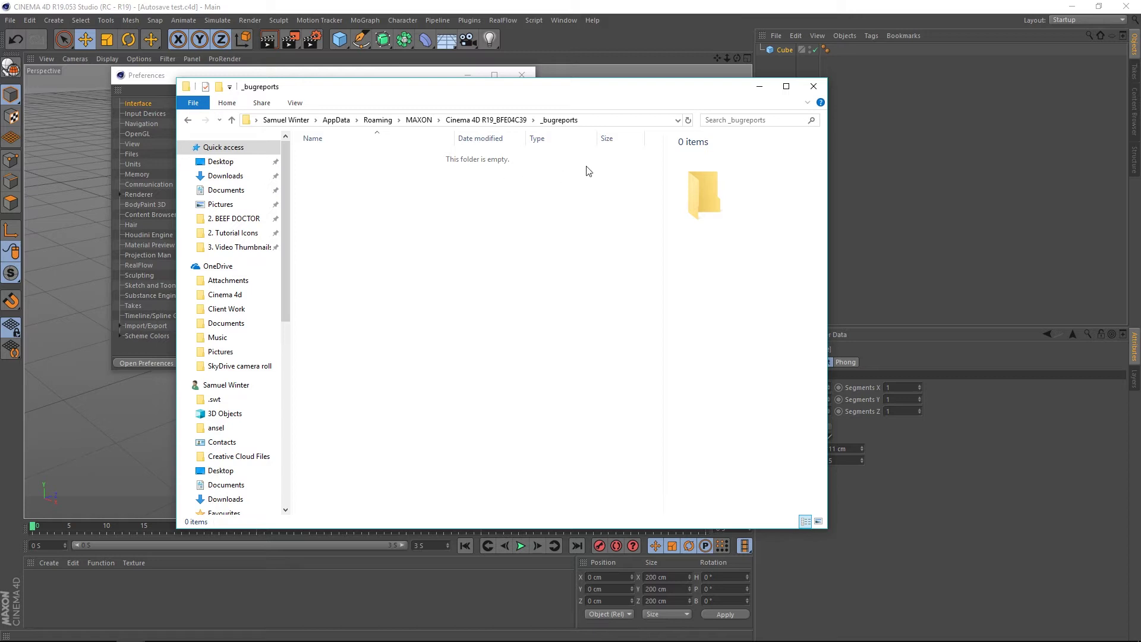
left_click(814, 88)
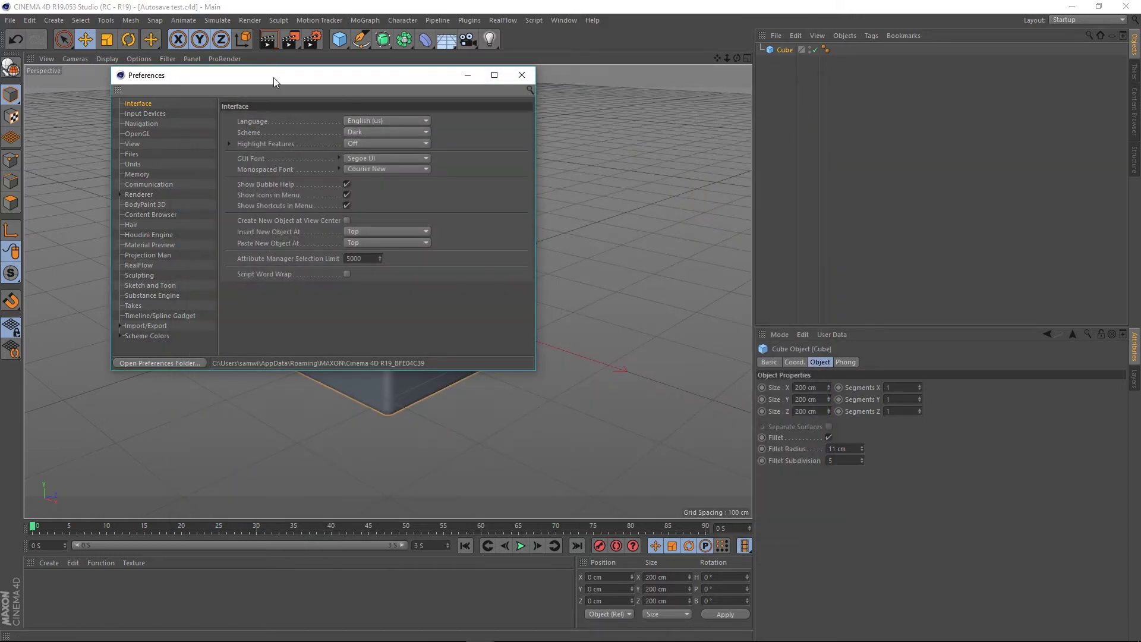
- Reopen the preferences folder, look into _bugreports again, close Explorer and reposition Preferences
left_click_drag(273, 78, 285, 93)
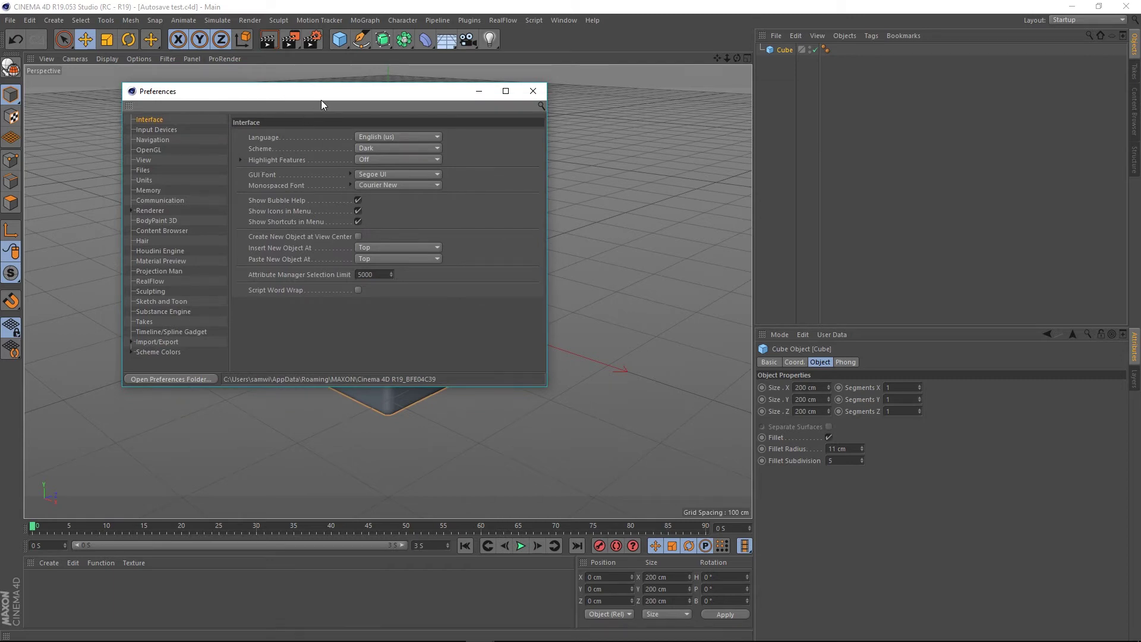
left_click(181, 380)
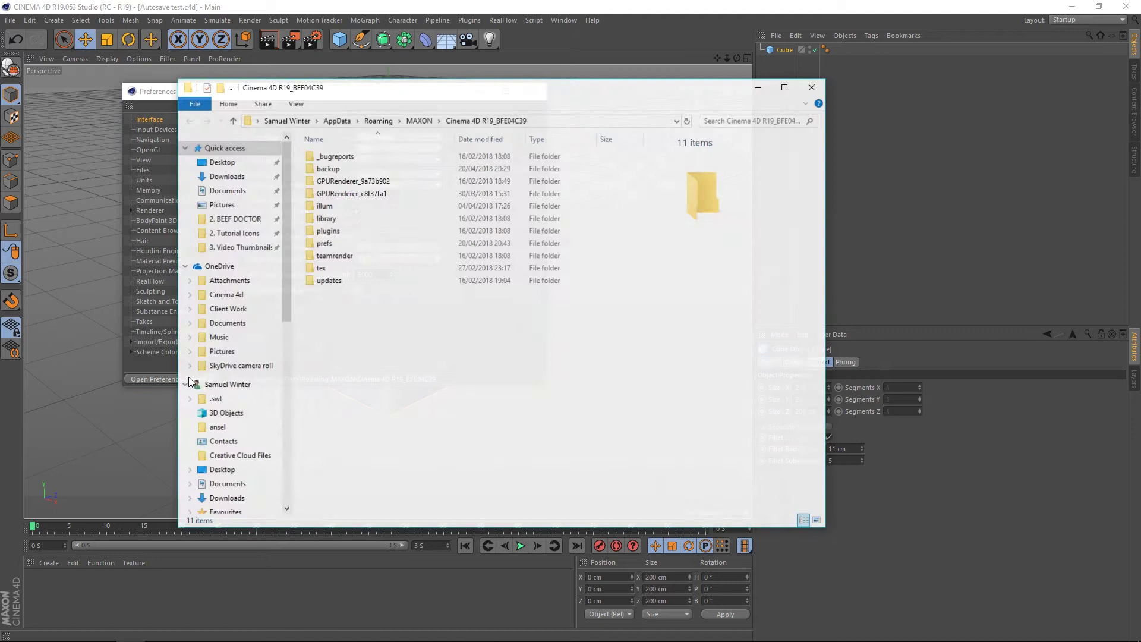
double_click(349, 160)
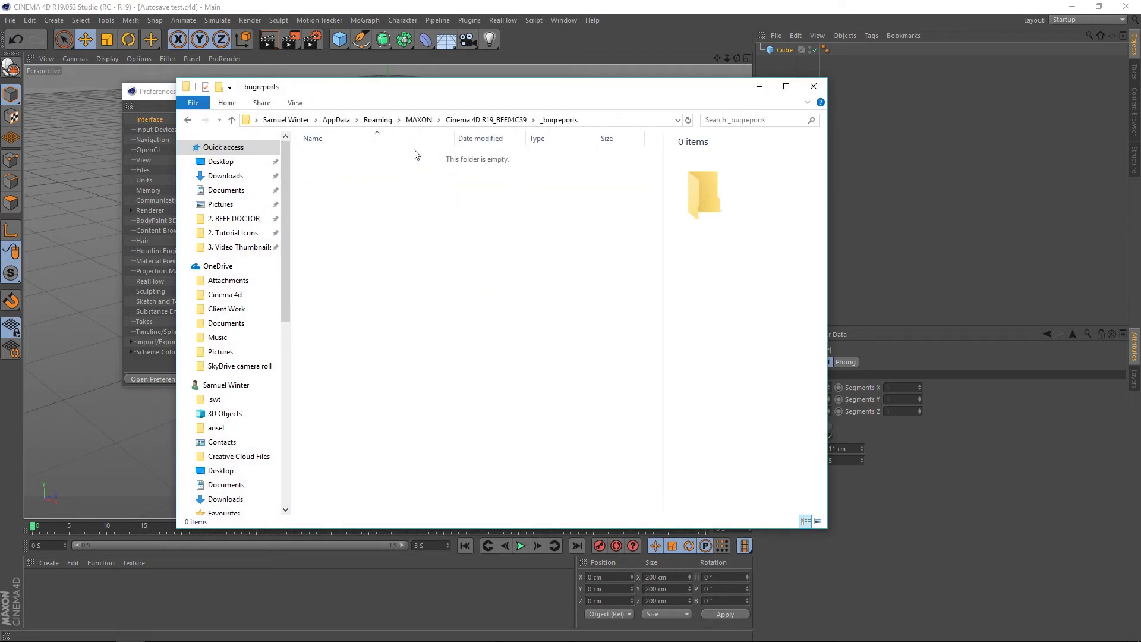
left_click(813, 85)
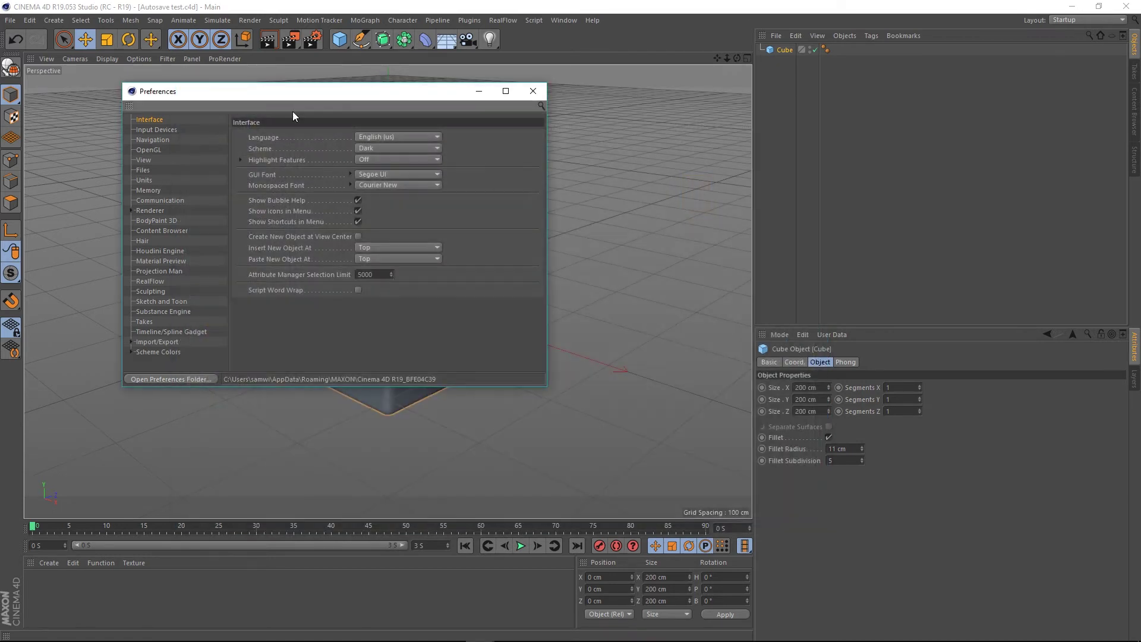
left_click_drag(276, 96, 331, 106)
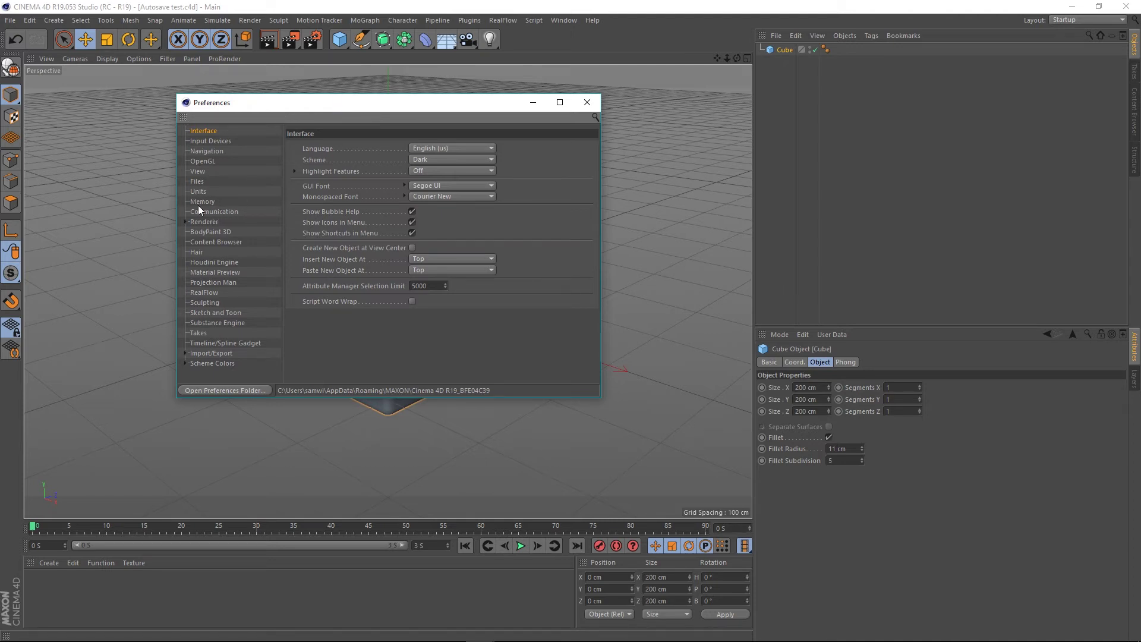
- In Files preferences, enable Auto-Save and keep its interval at 1 minute
left_click(198, 183)
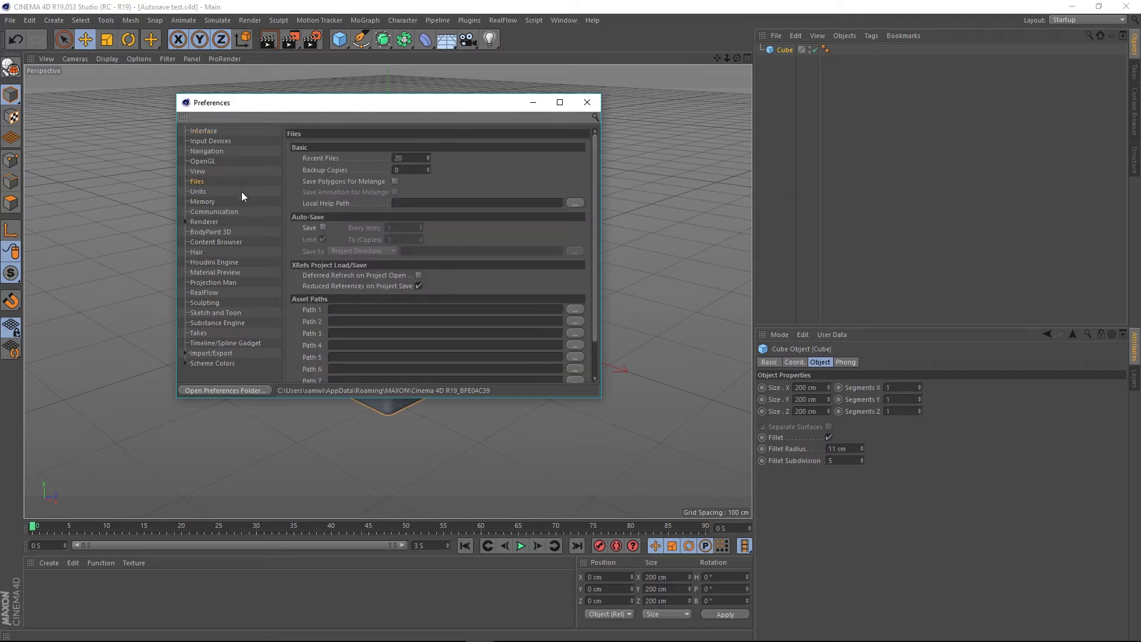
left_click(323, 228)
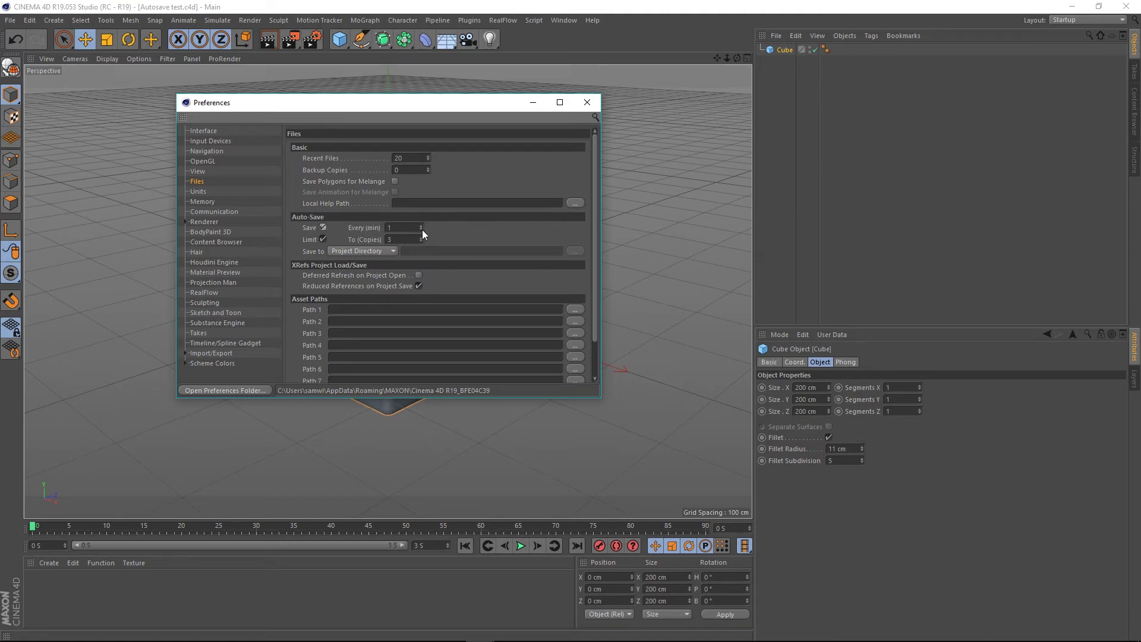
right_click(367, 230)
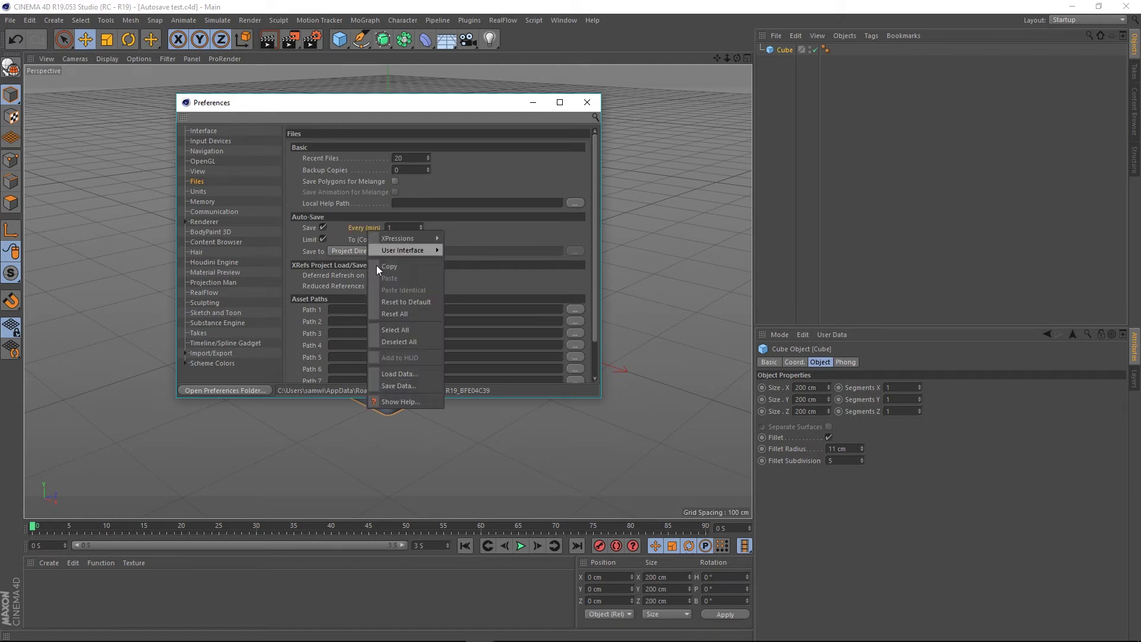
left_click(399, 302)
double_click(389, 227)
type("5")
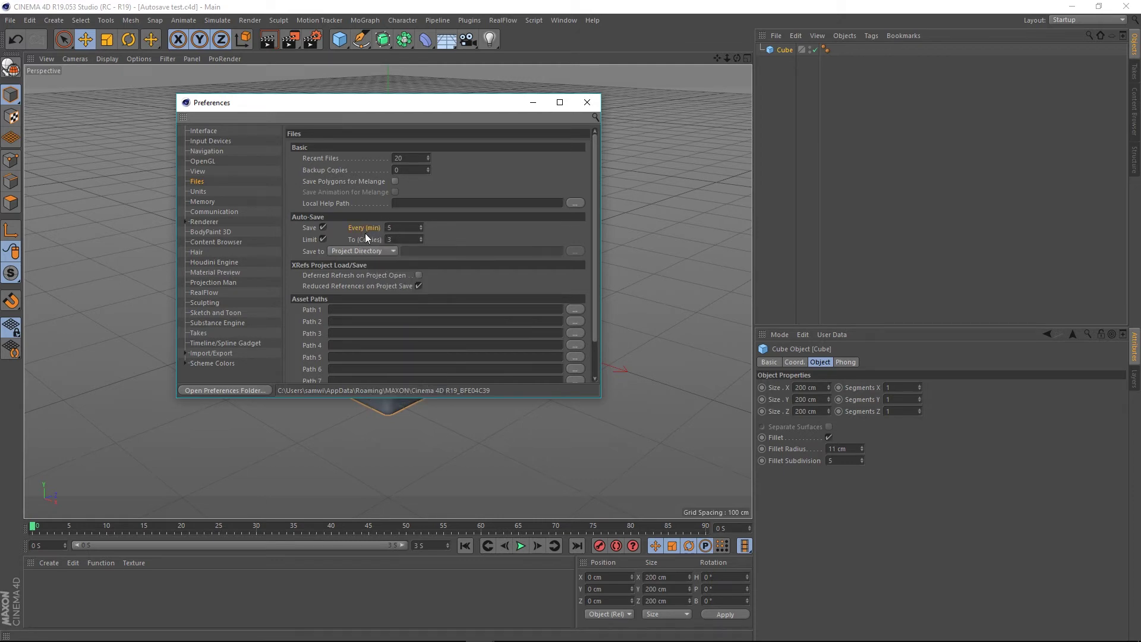
type("1")
key("Return")
right_click(369, 243)
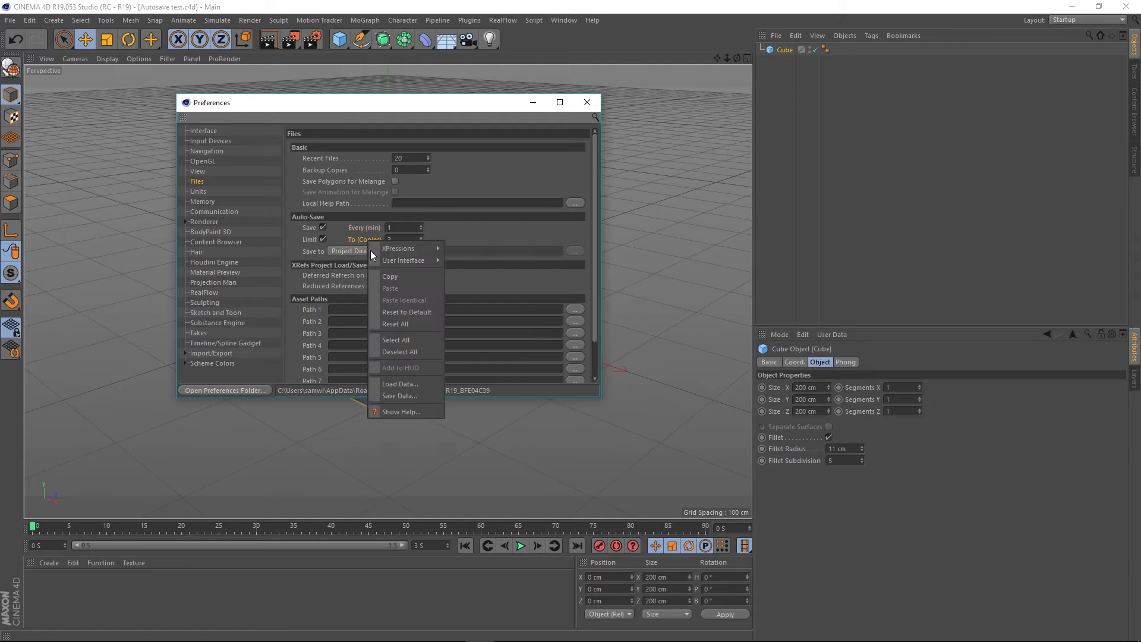
left_click(405, 311)
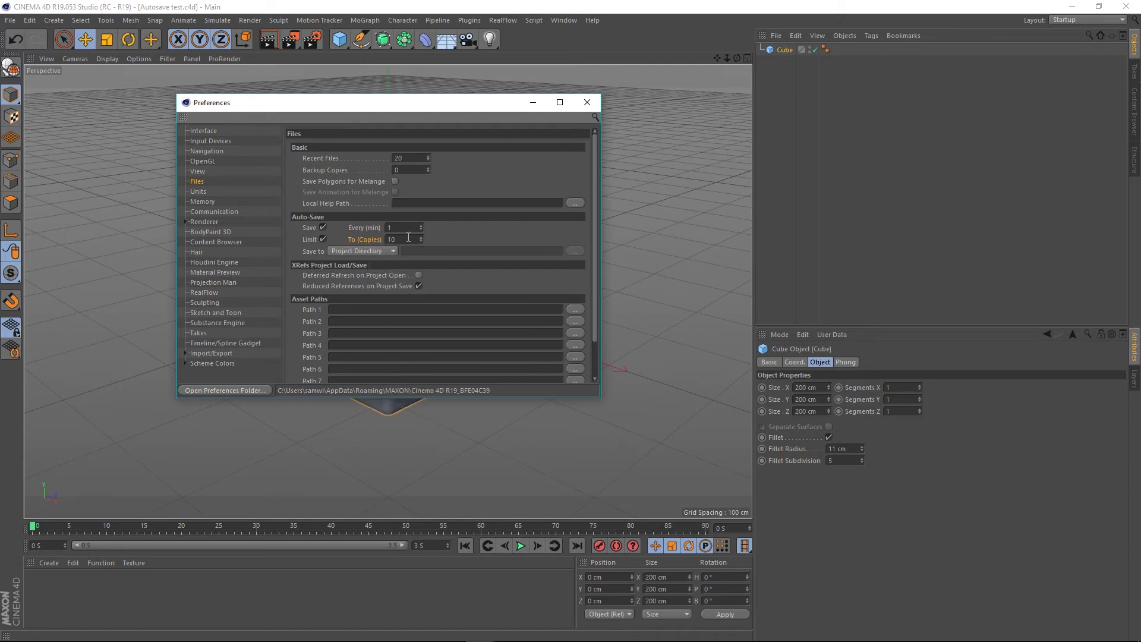
double_click(408, 237)
left_click(372, 251)
left_click(333, 256)
- Change the Auto-Save destination from Project Directory to User Directory
left_click(374, 252)
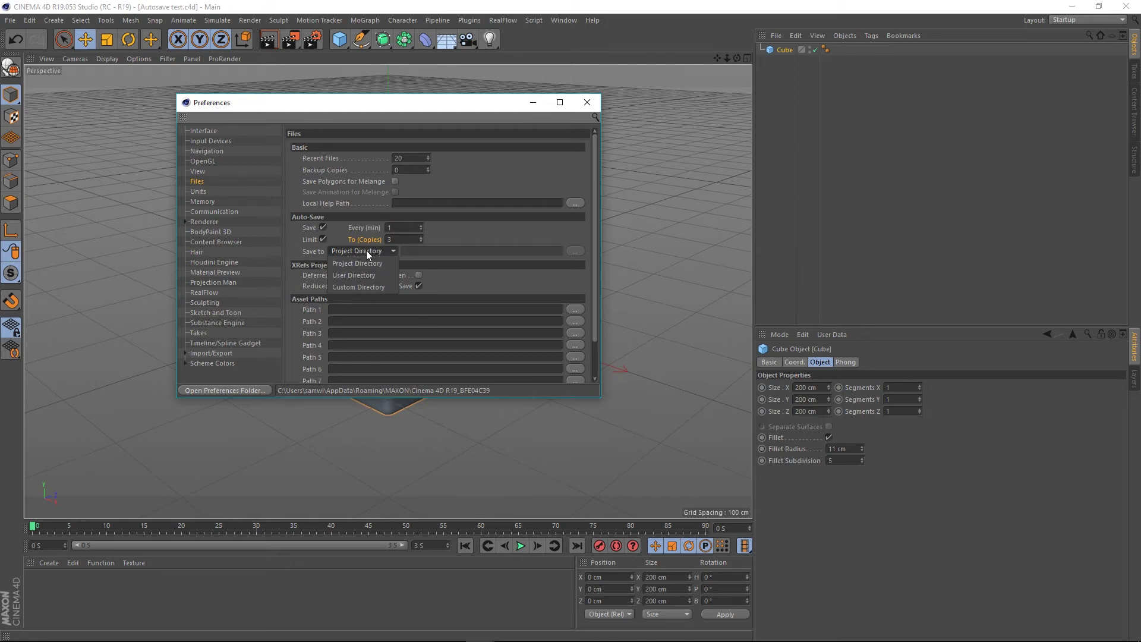
left_click(366, 250)
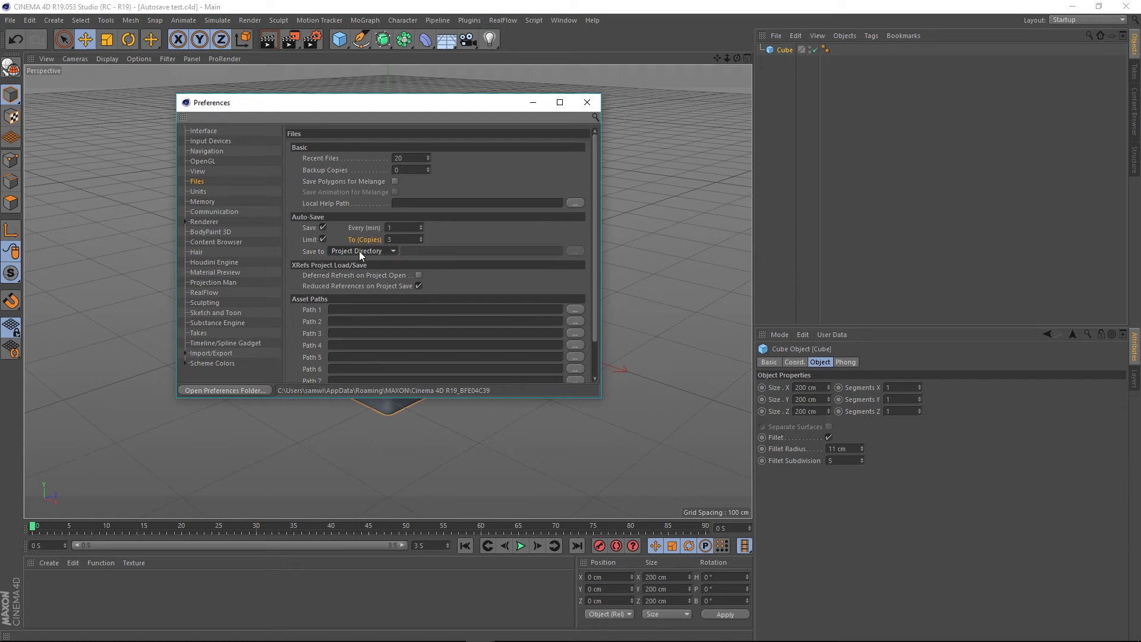
left_click(389, 251)
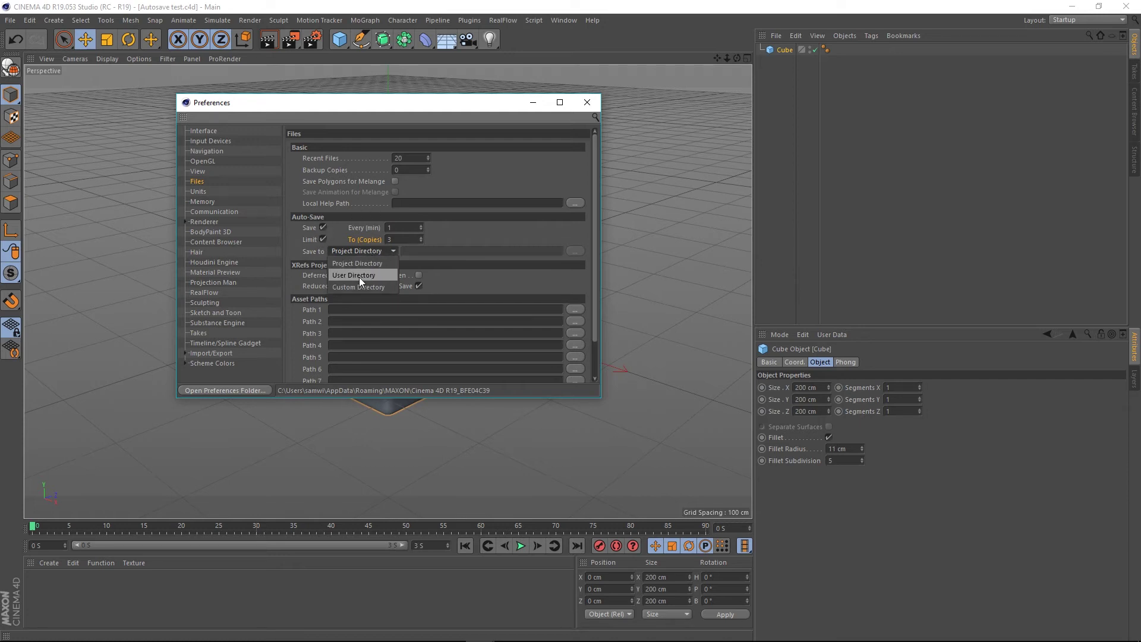
left_click(359, 277)
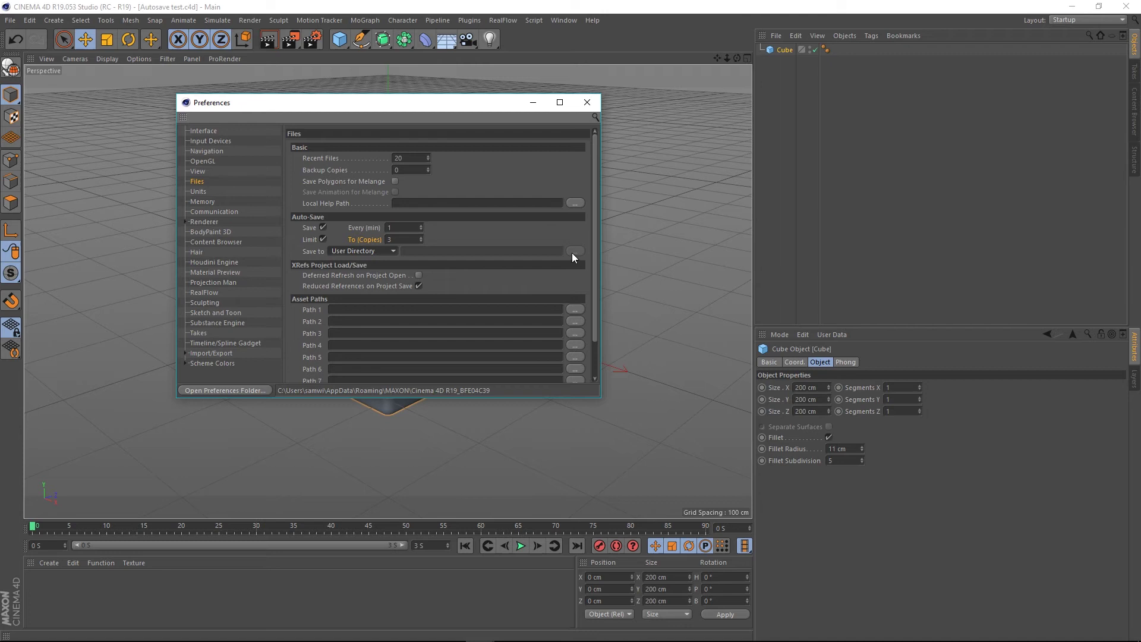
- Inspect the backup folder inside the preferences folder in File Explorer
left_click(236, 392)
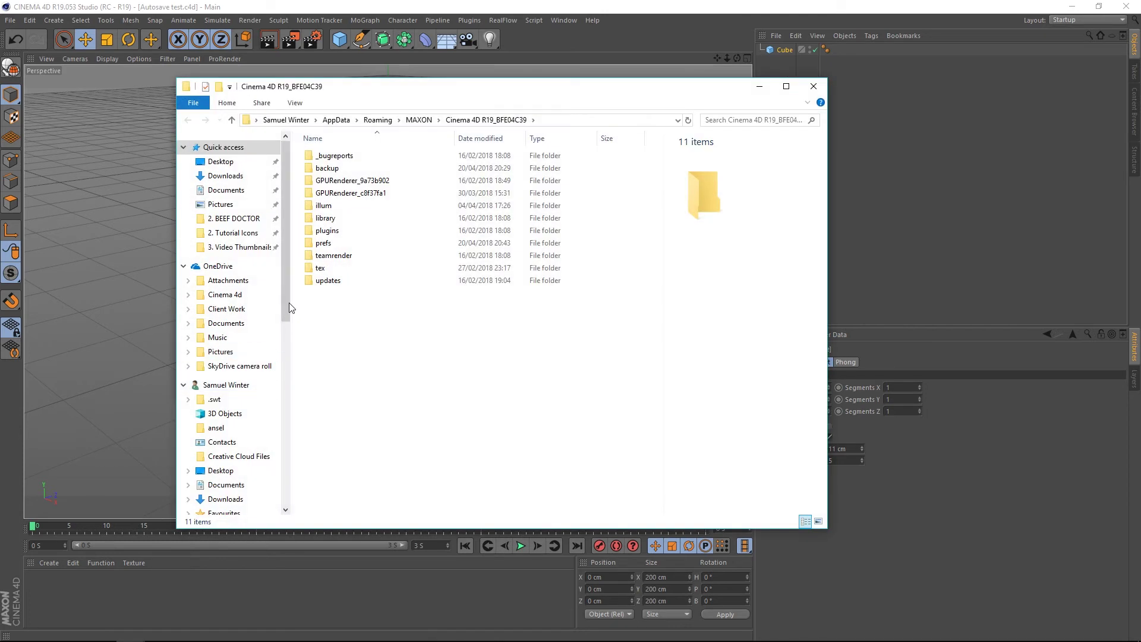
double_click(332, 169)
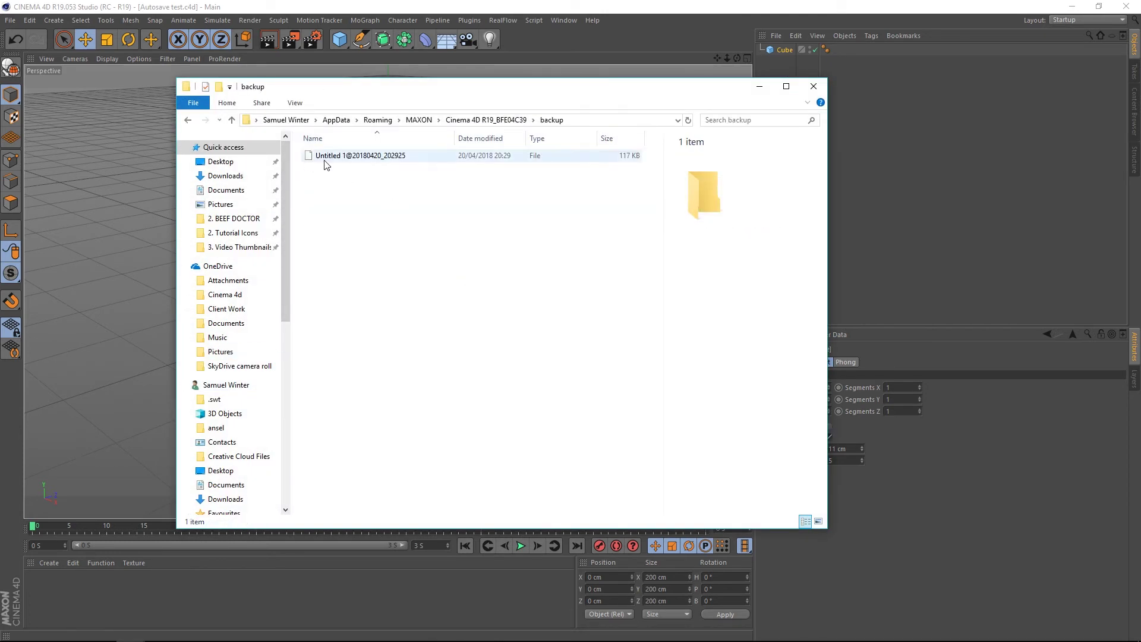
left_click(188, 120)
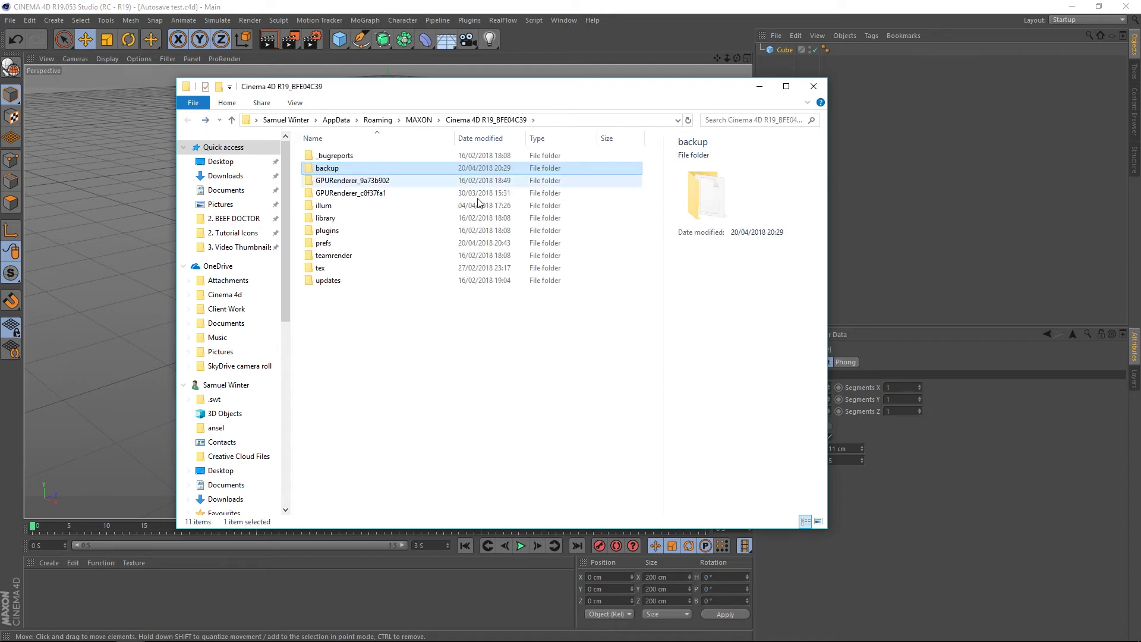
- Close Explorer, set Auto-Save back to Project Directory, and bring the Auto Save Test window on screen
left_click(814, 86)
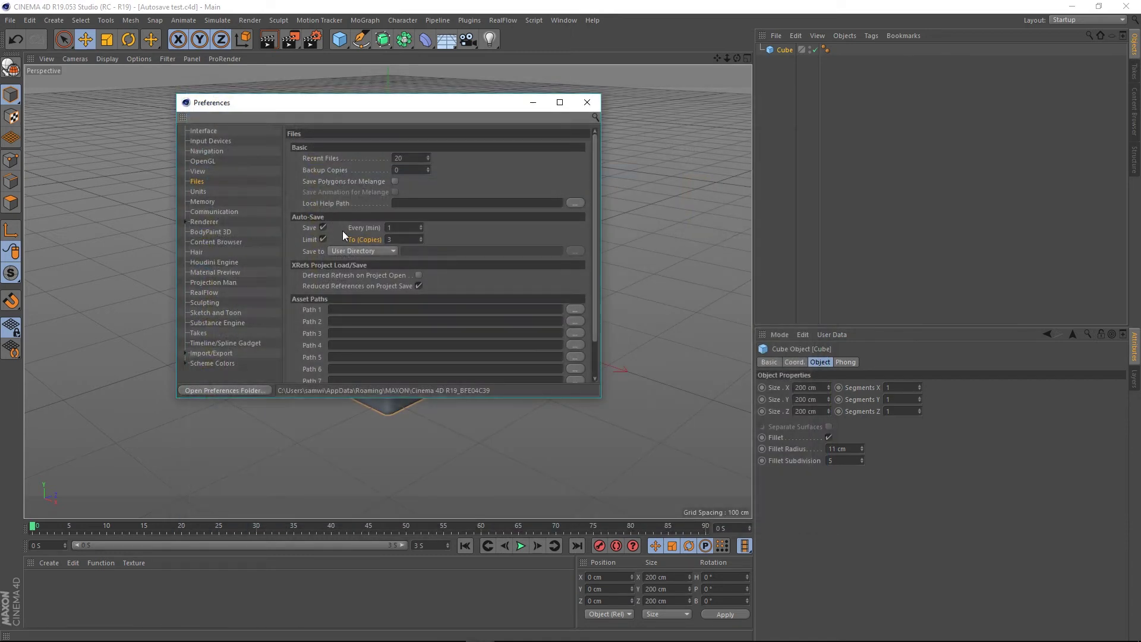
left_click(376, 251)
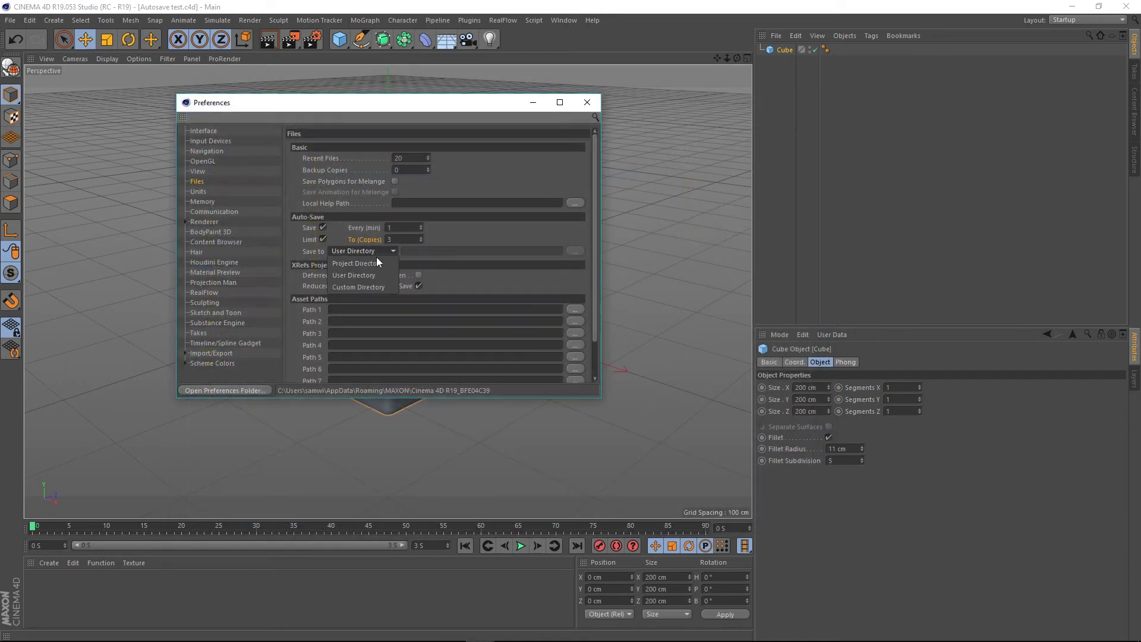
left_click(352, 288)
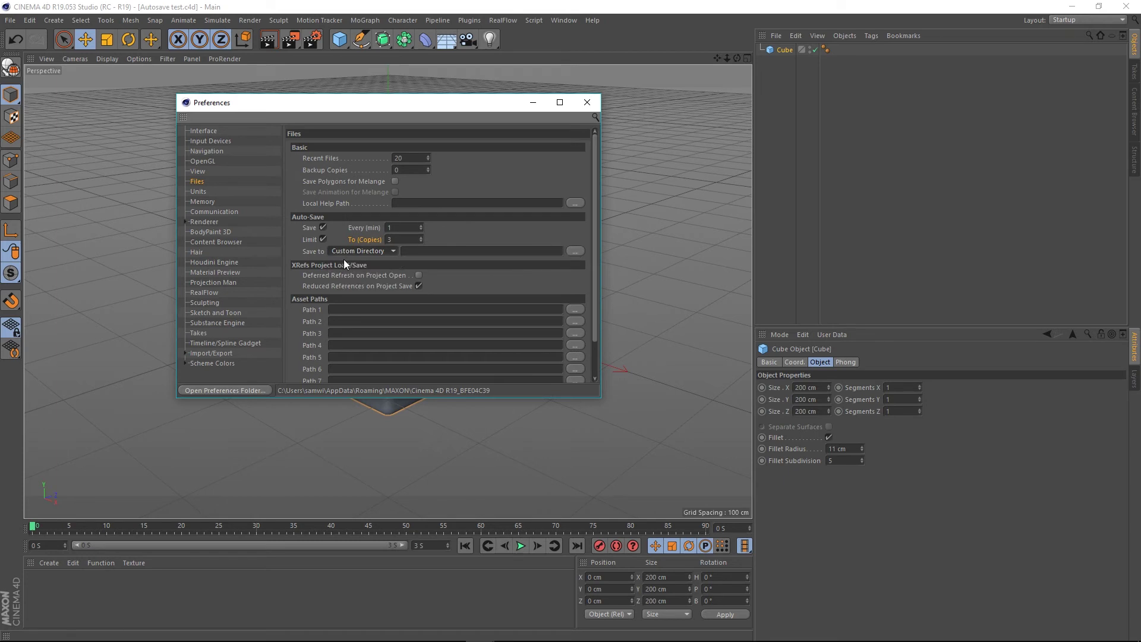
left_click(367, 253)
left_click(365, 265)
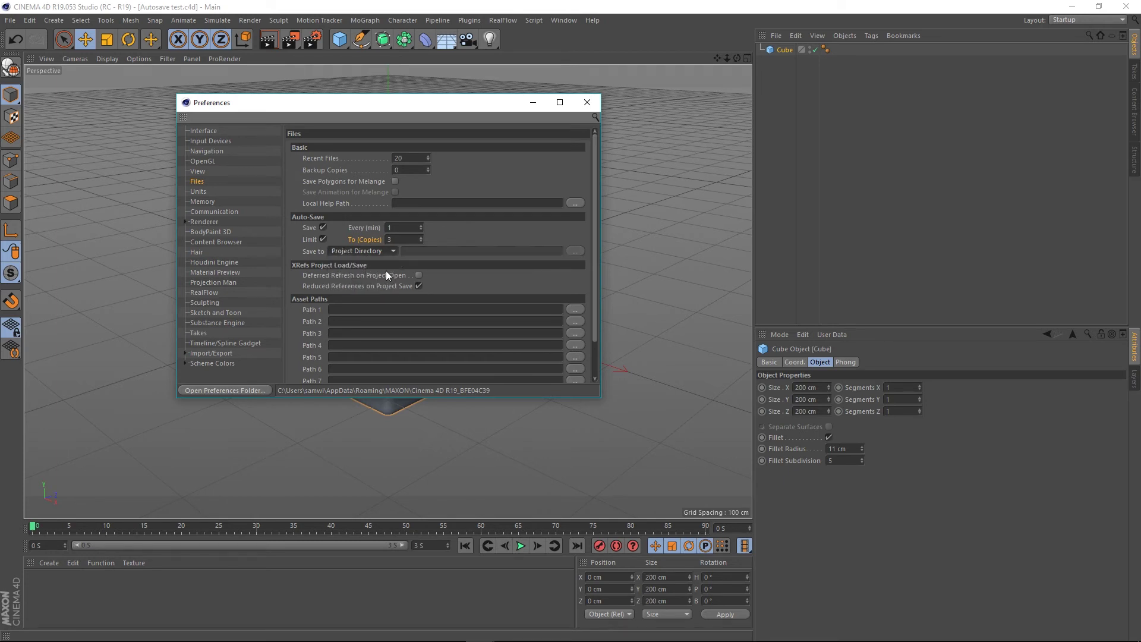
left_click(815, 174)
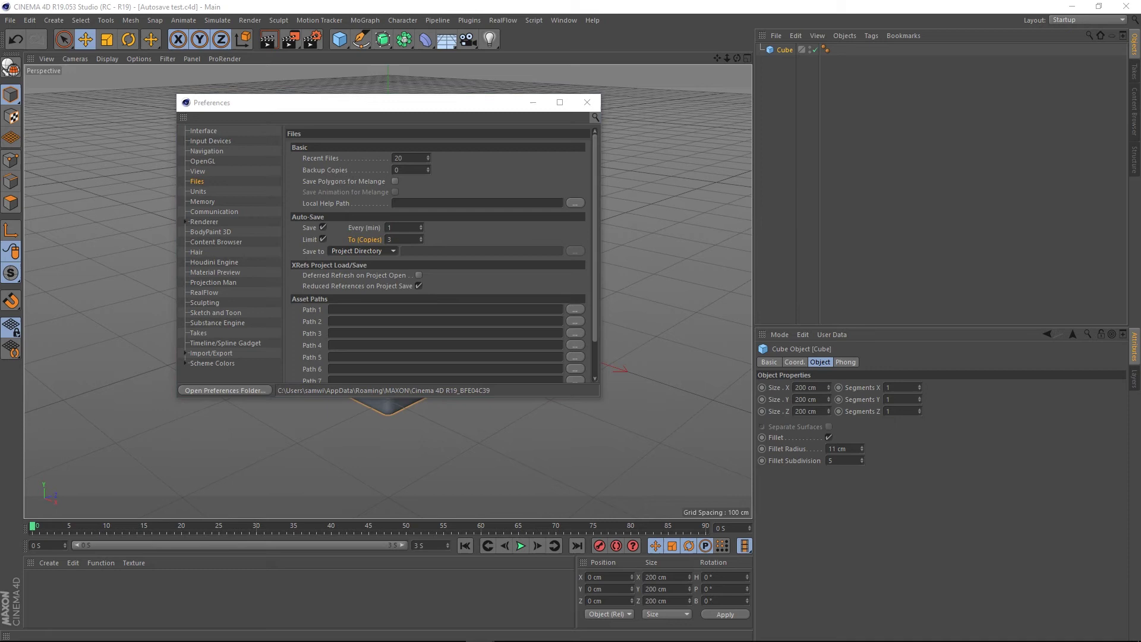
left_click_drag(1140, 155, 428, 114)
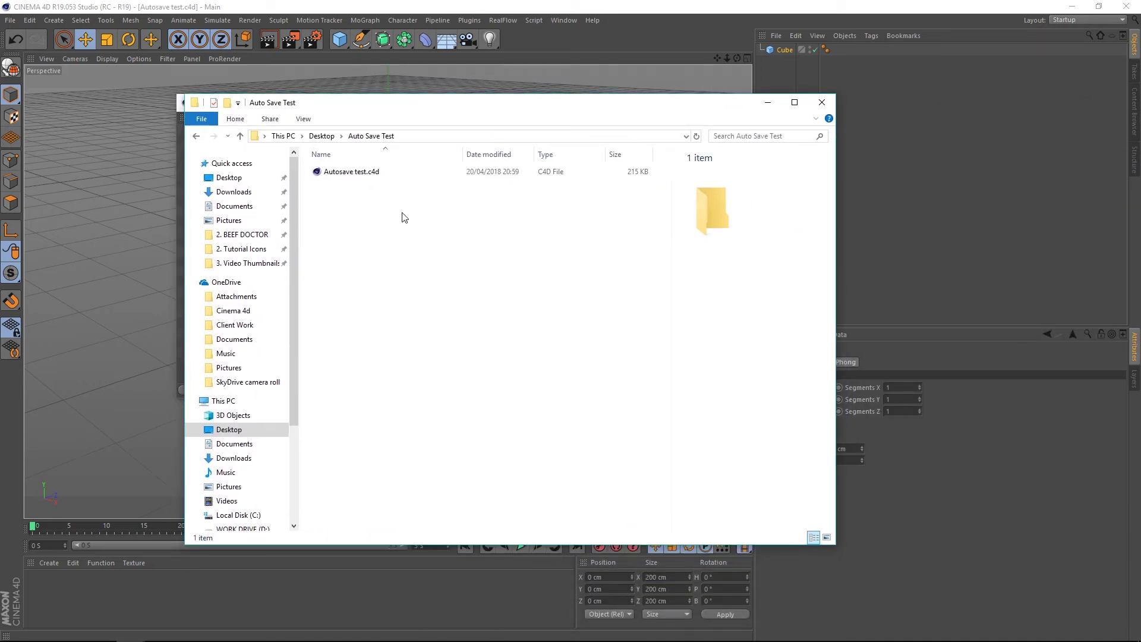
- Confirm Auto Save Test holds only Autosave test.c4d, then rearrange the Explorer and Preferences windows
left_click(360, 176)
left_click(375, 246)
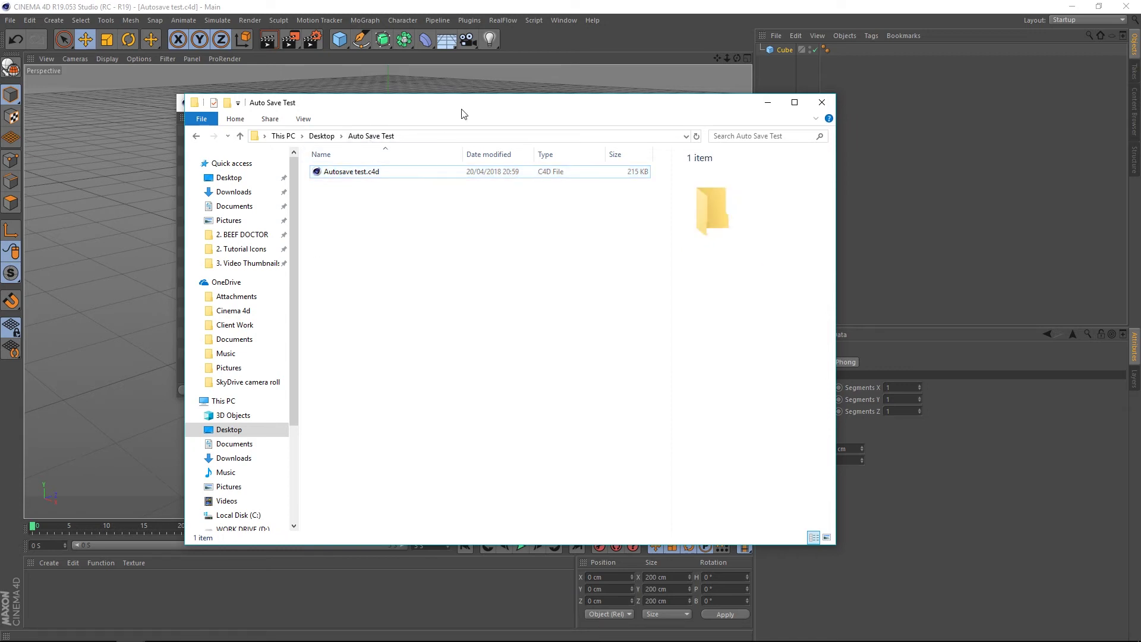
left_click_drag(461, 111, 675, 116)
left_click_drag(295, 107, 220, 144)
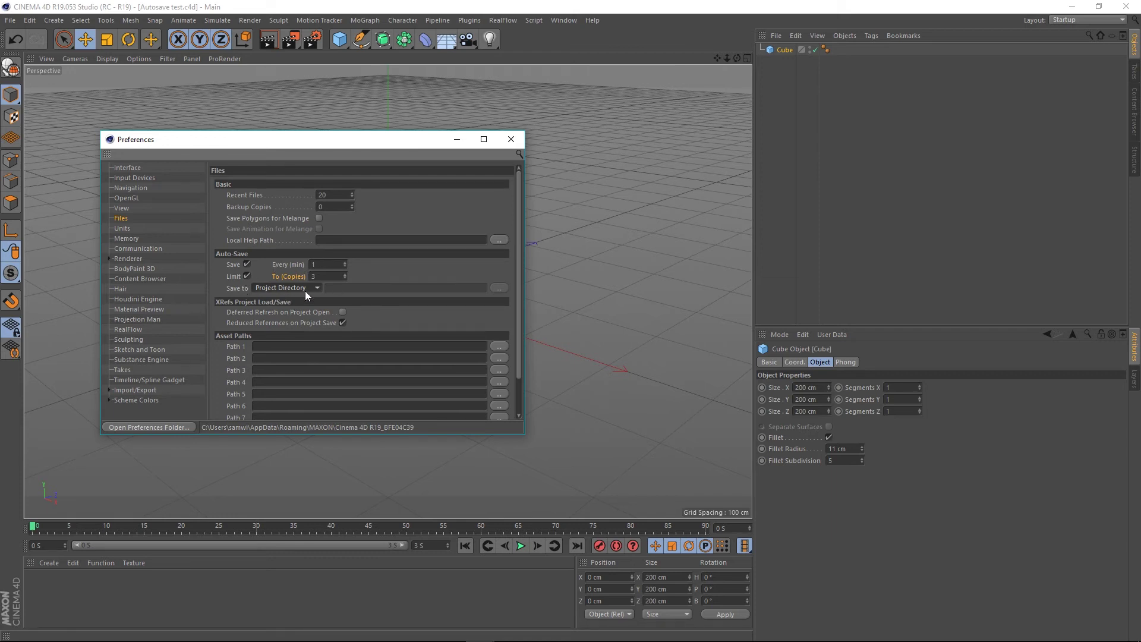
left_click(523, 139)
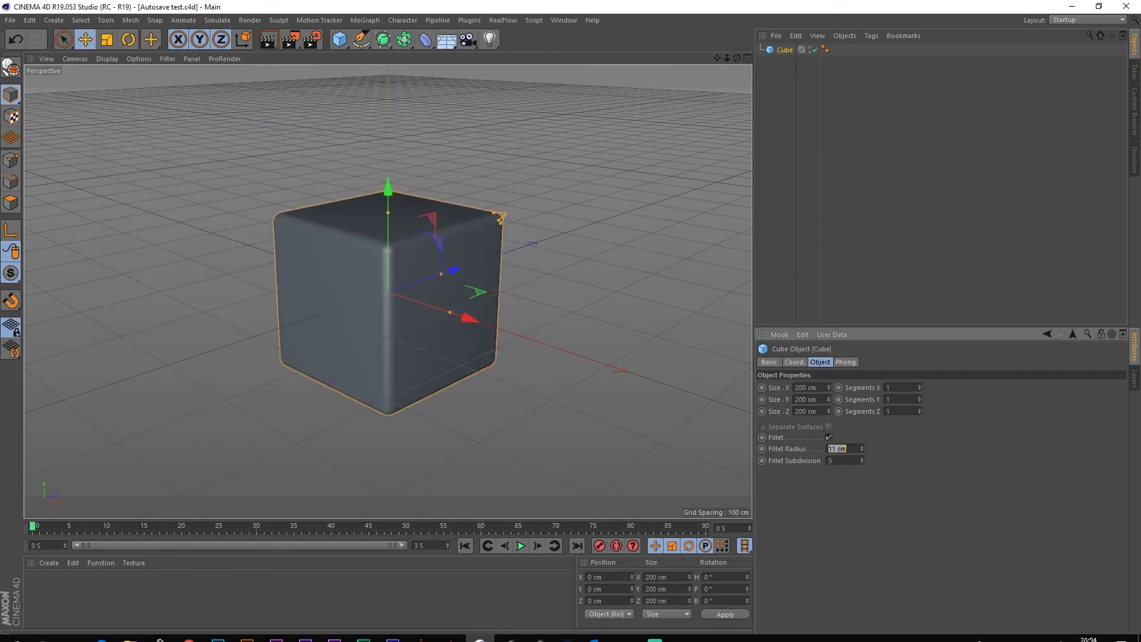
mouse_move(130, 632)
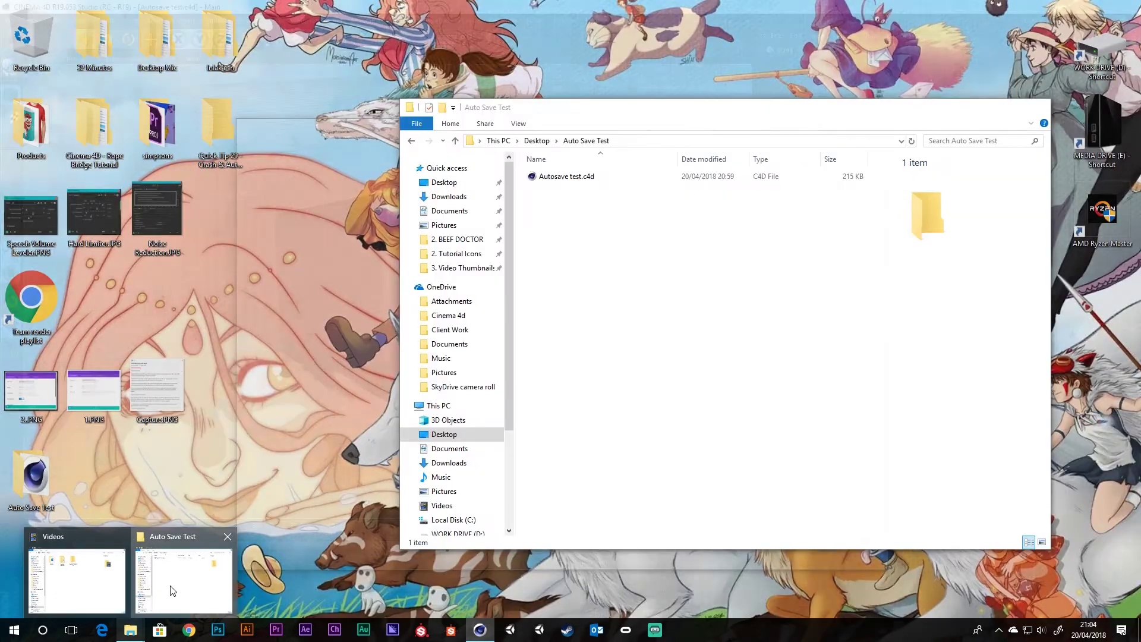
left_click(171, 591)
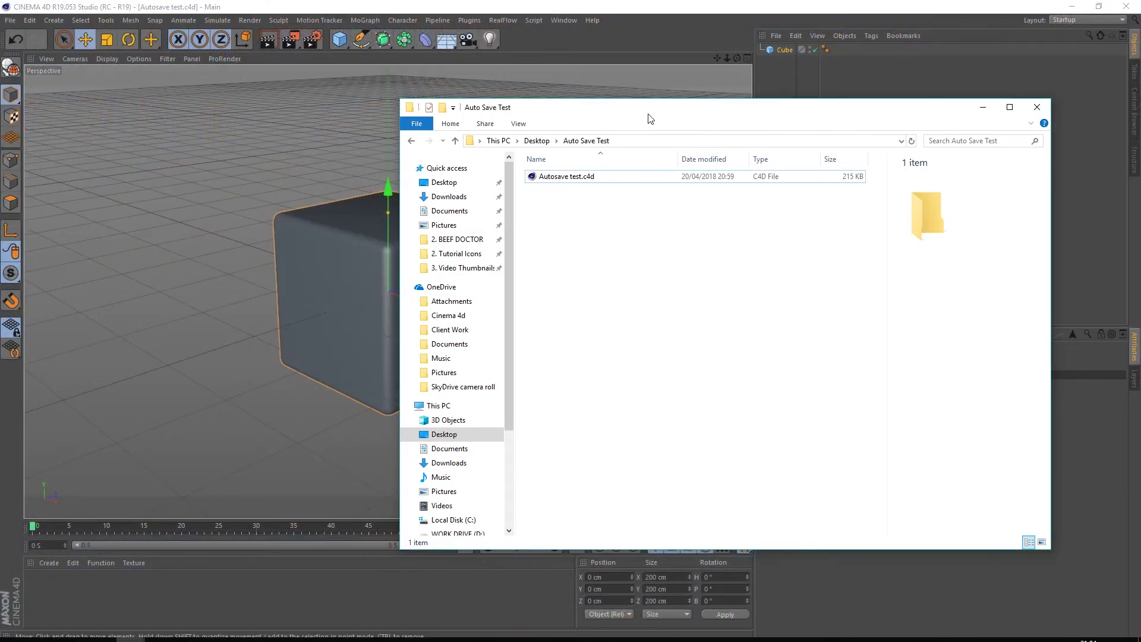
left_click_drag(650, 117, 531, 130)
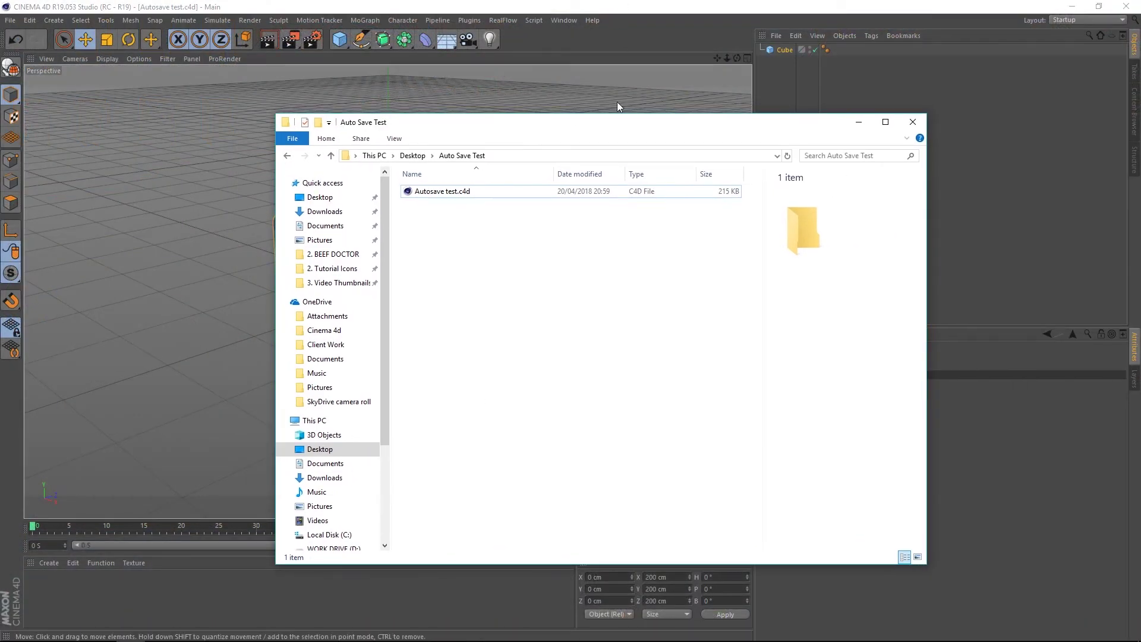
left_click_drag(610, 125, 564, 126)
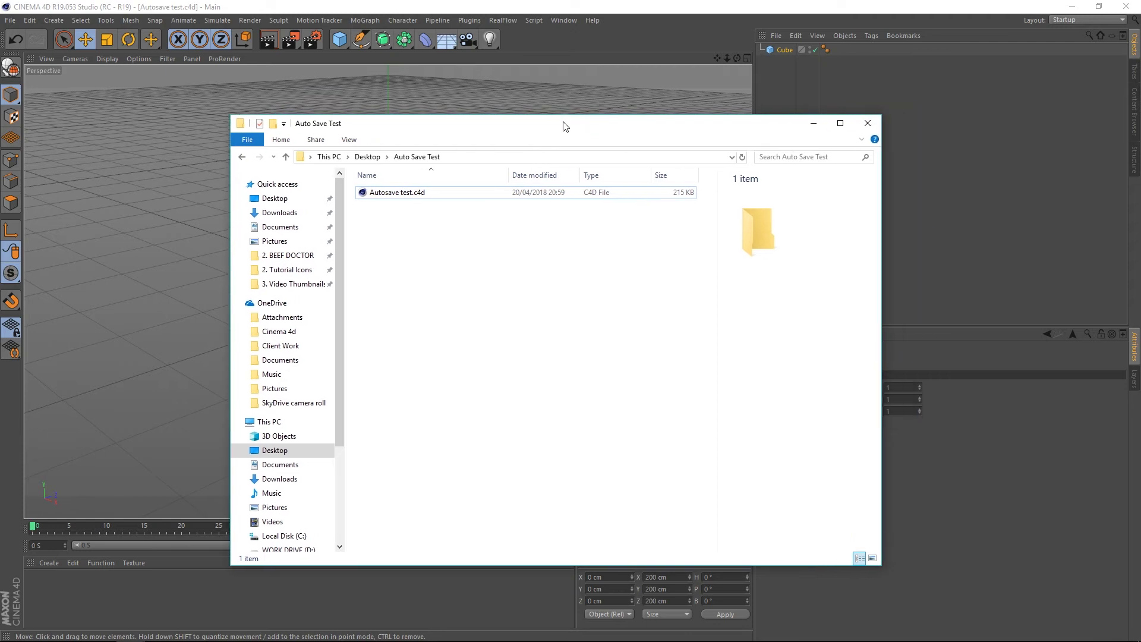
left_click(742, 157)
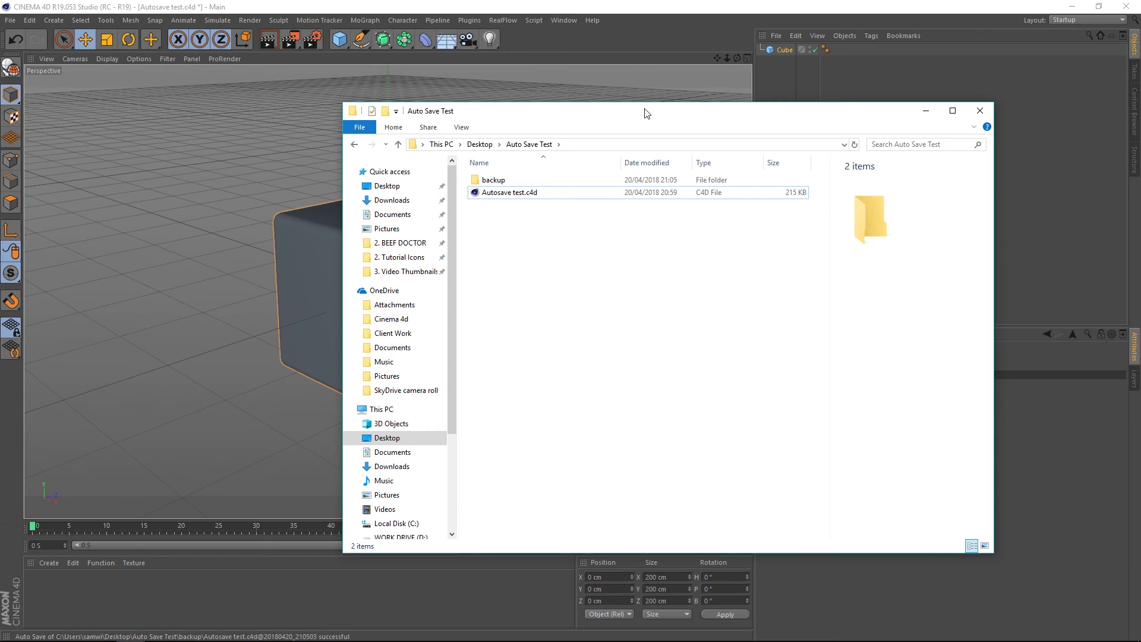
- View the 210503 and 211004 autosave copies in the backup folder, then return to Cinema 4D
double_click(493, 180)
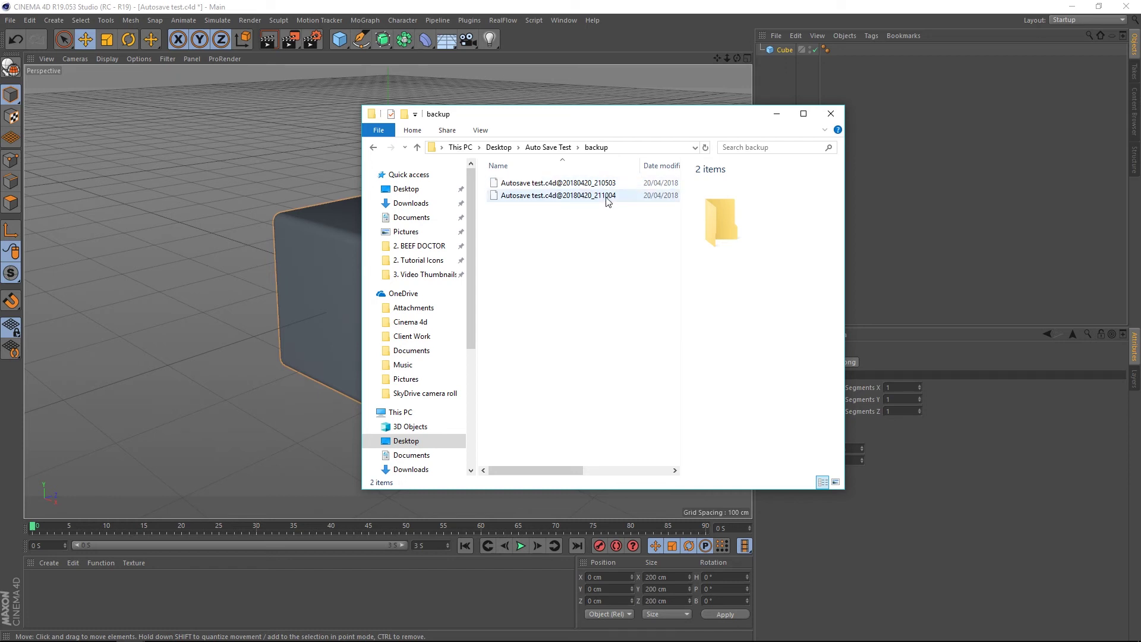
mouse_move(608, 202)
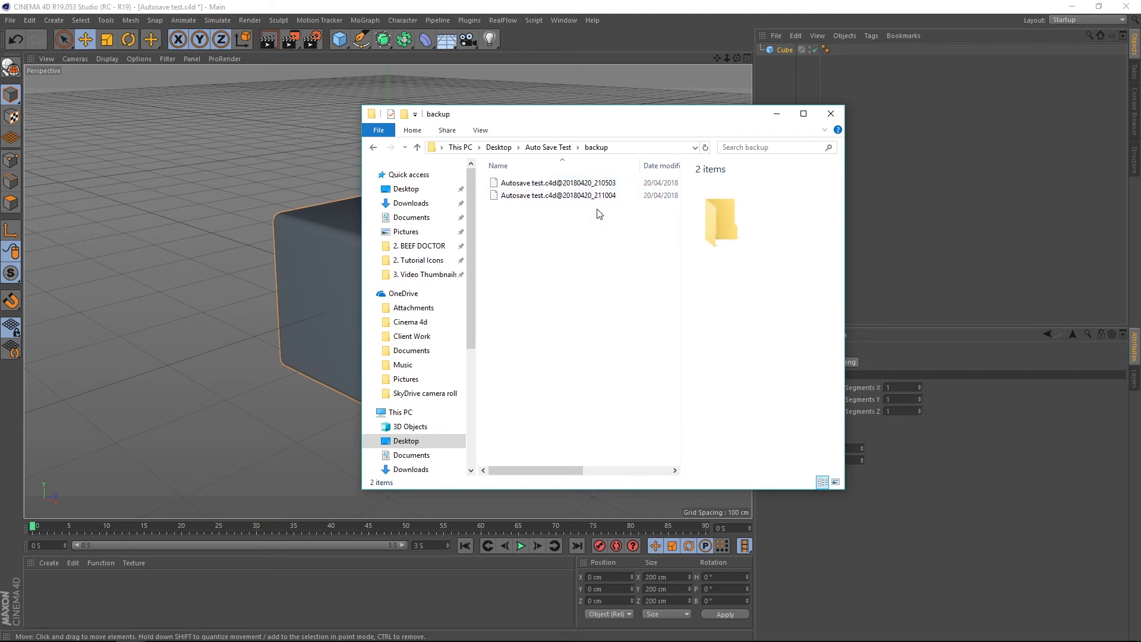
left_click_drag(595, 118, 596, 169)
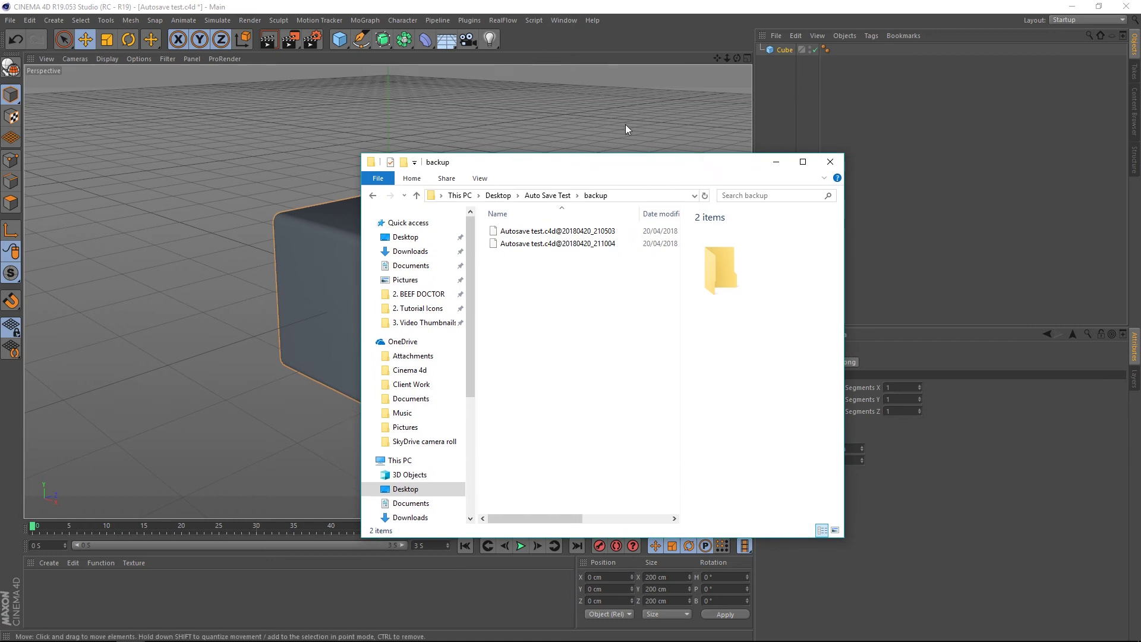
key("alt+Tab")
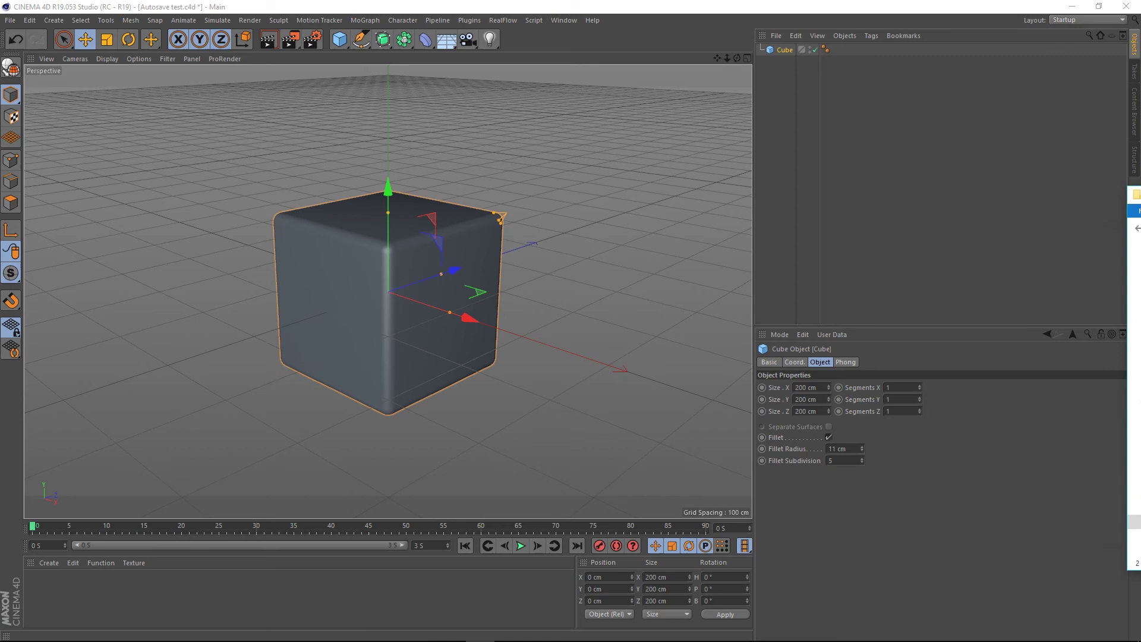
- Bring the backup folder forward and select the 210503 and 211004 auto-save backups in turn
key("alt+Tab")
left_click_drag(612, 184, 555, 155)
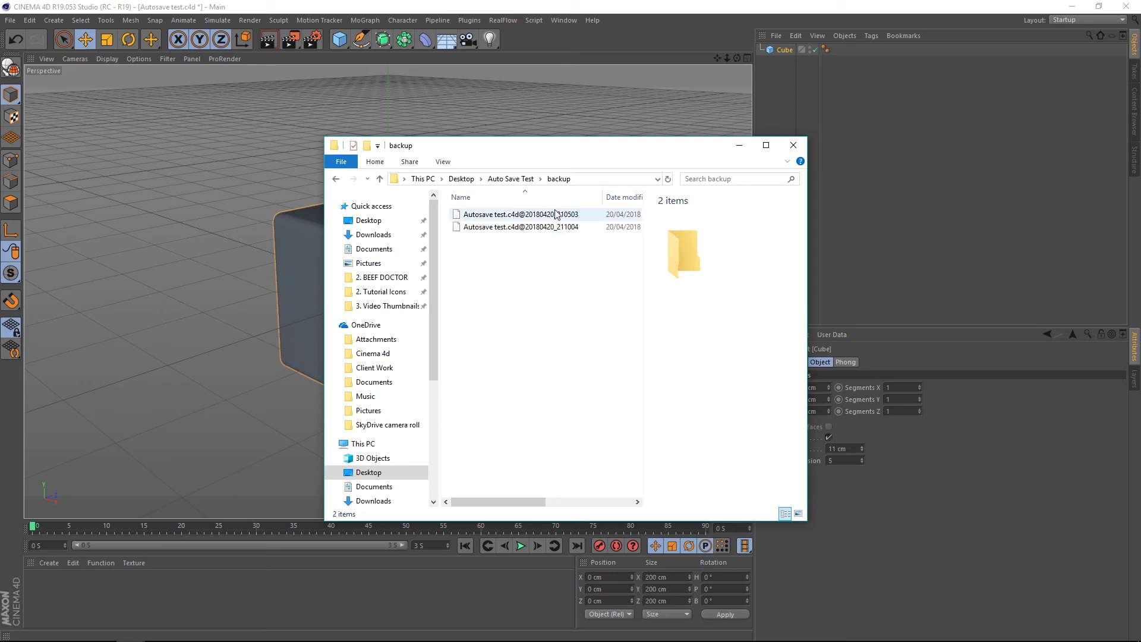
left_click(511, 218)
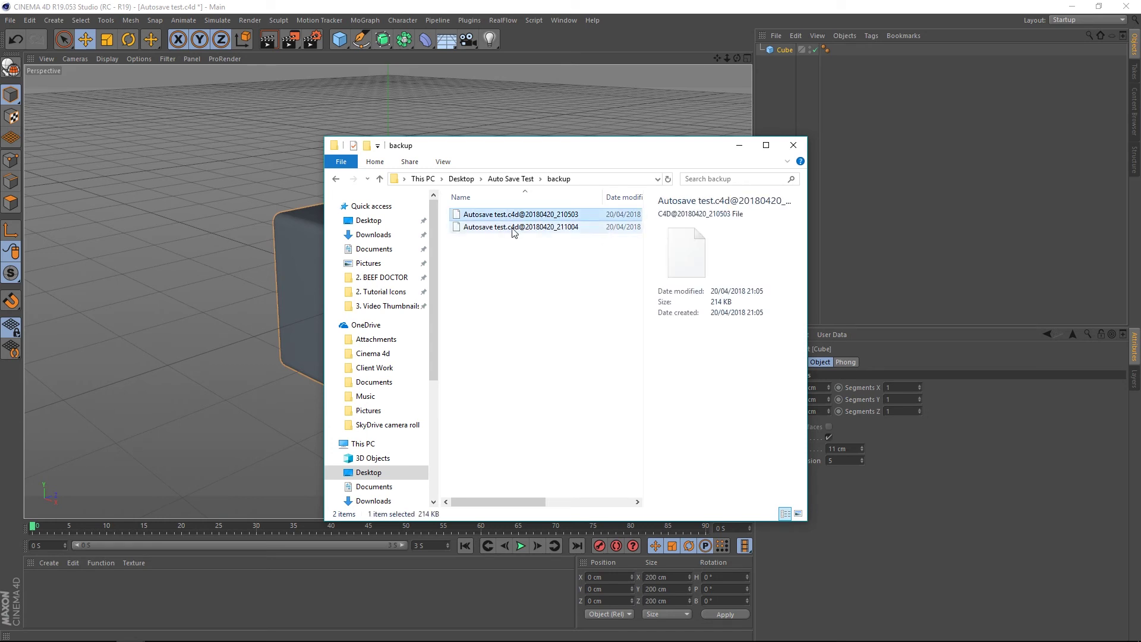
left_click(514, 230)
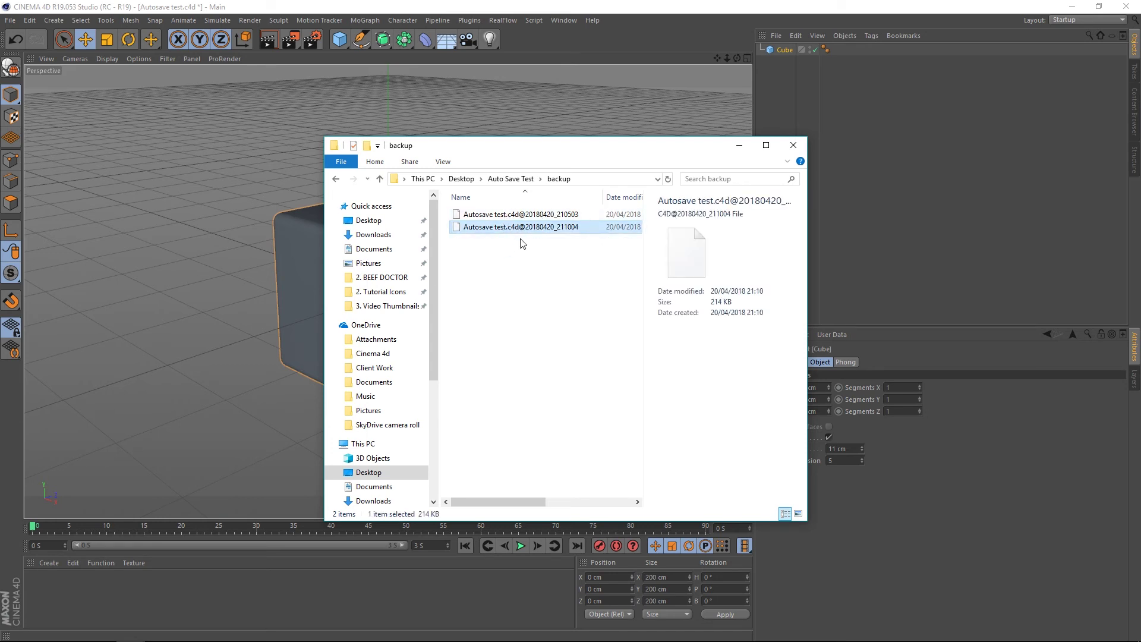
left_click(521, 238)
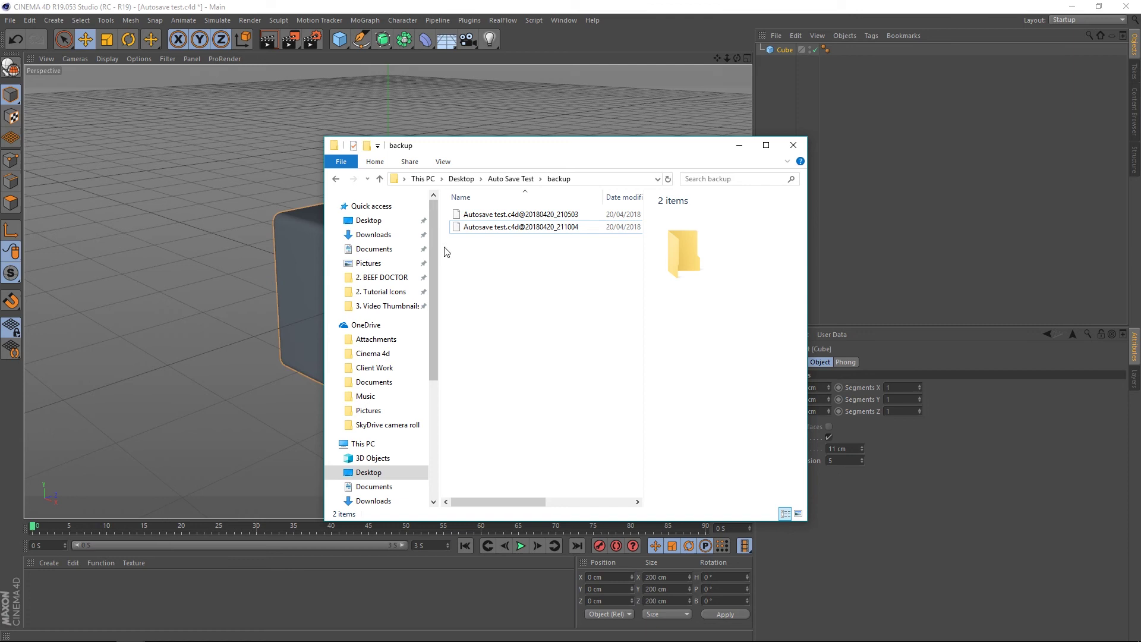
left_click(562, 215)
left_click(563, 244)
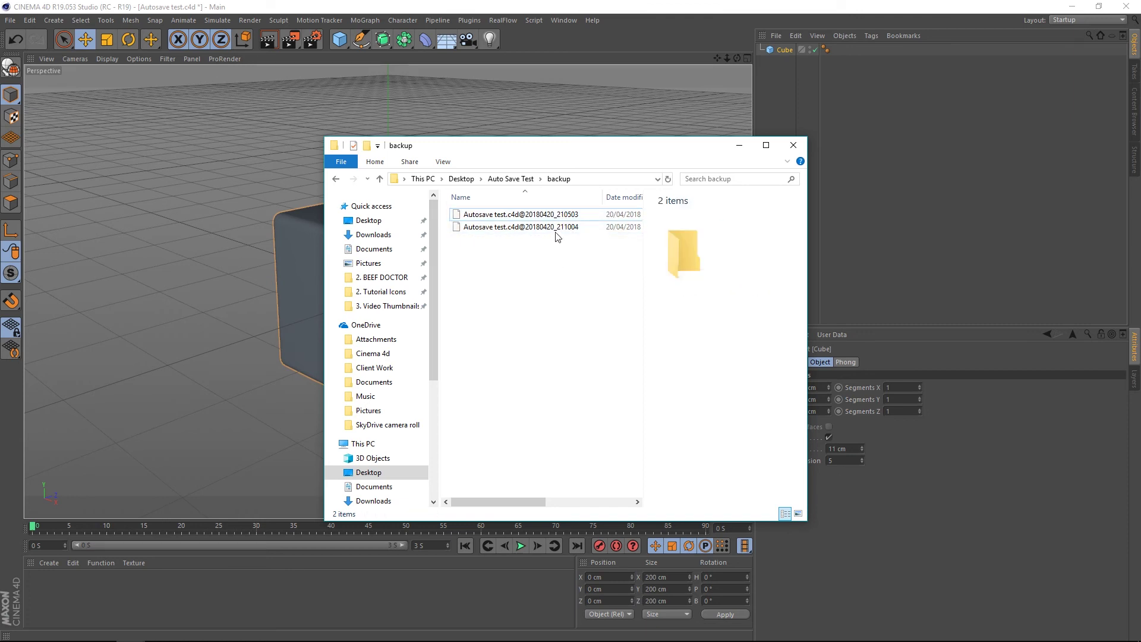
left_click(552, 230)
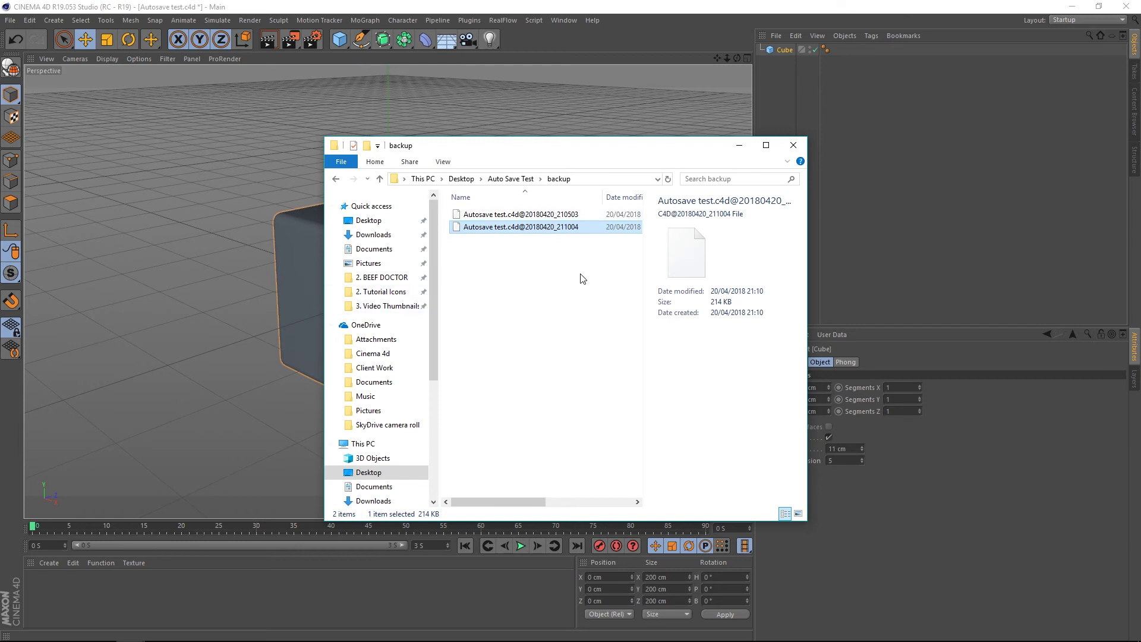
- Widen the folder window so both backups show their Type and Size columns
double_click(580, 149)
left_click_drag(500, 5, 562, 126)
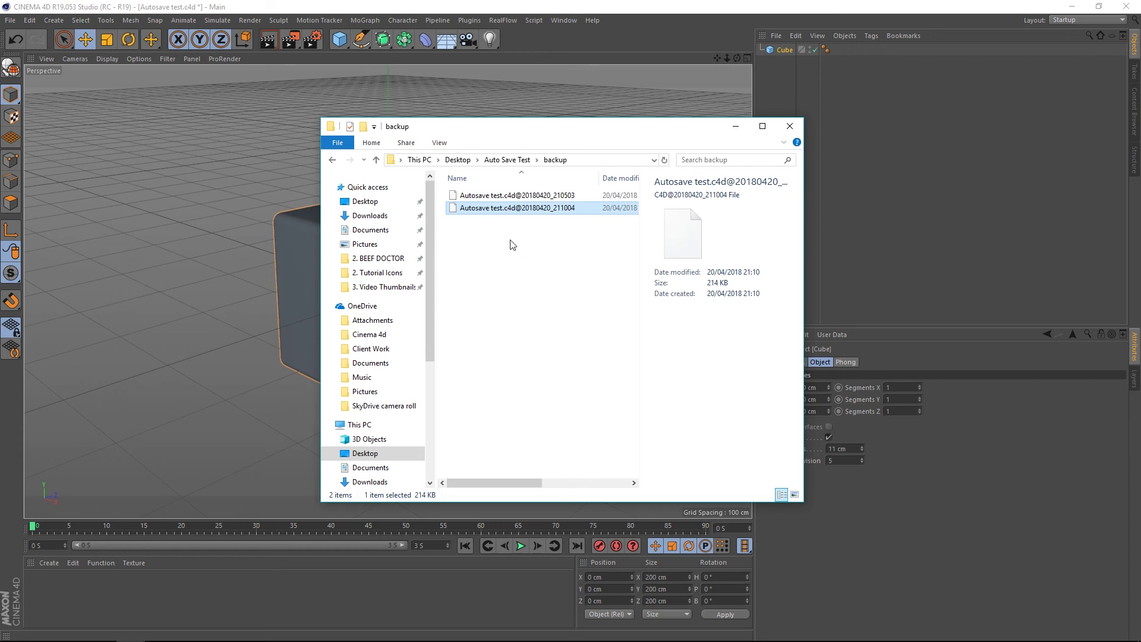
left_click_drag(806, 249, 1004, 249)
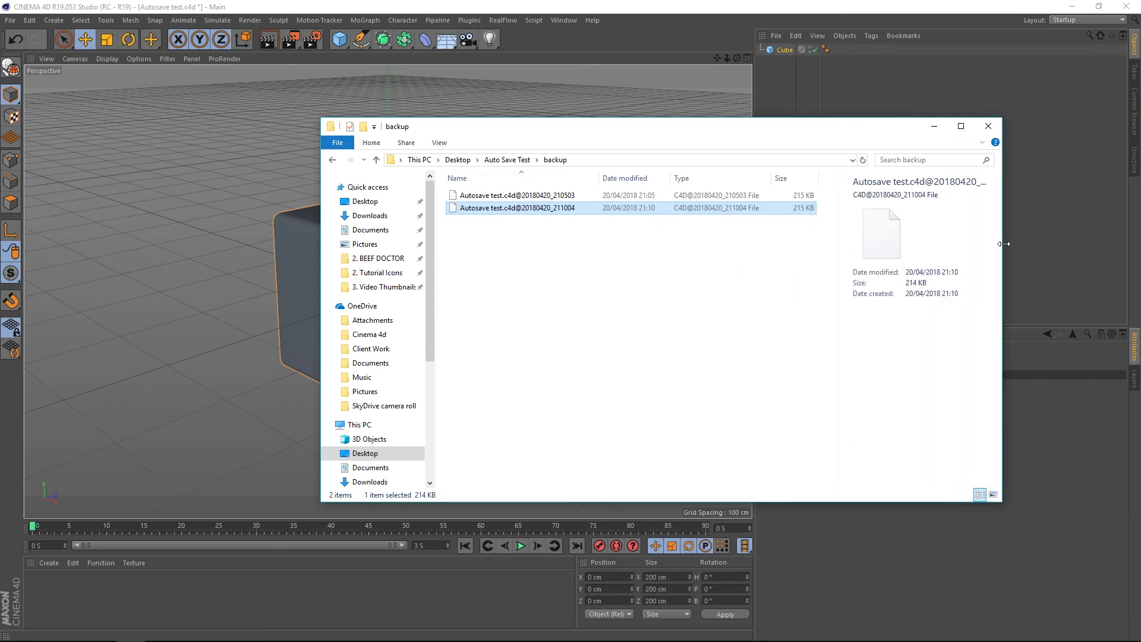
left_click(497, 197)
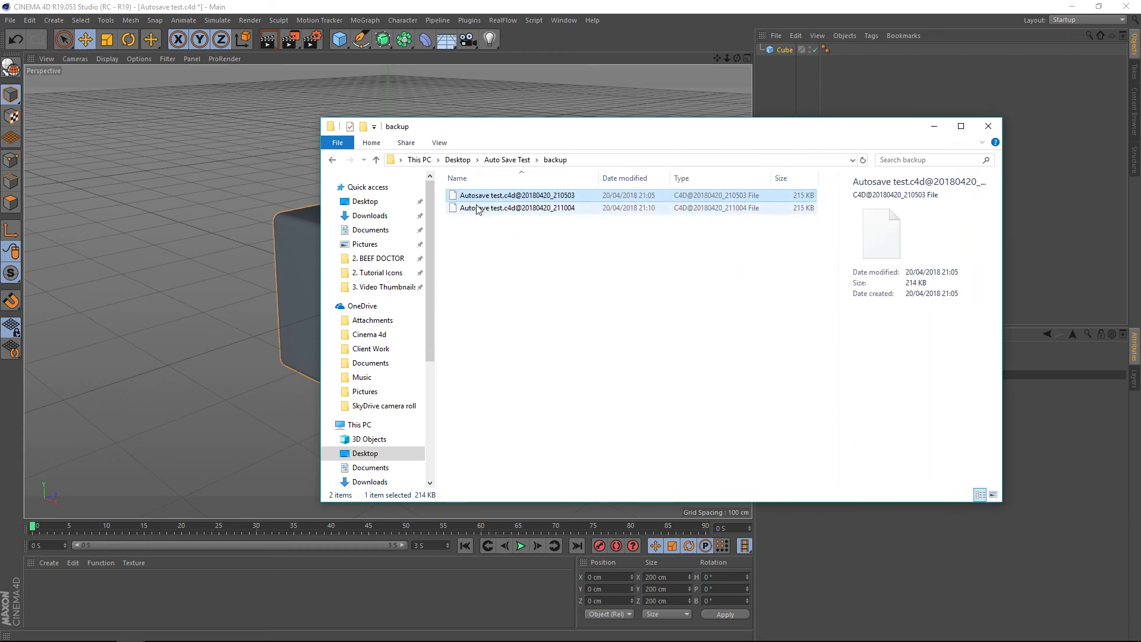
left_click(532, 212)
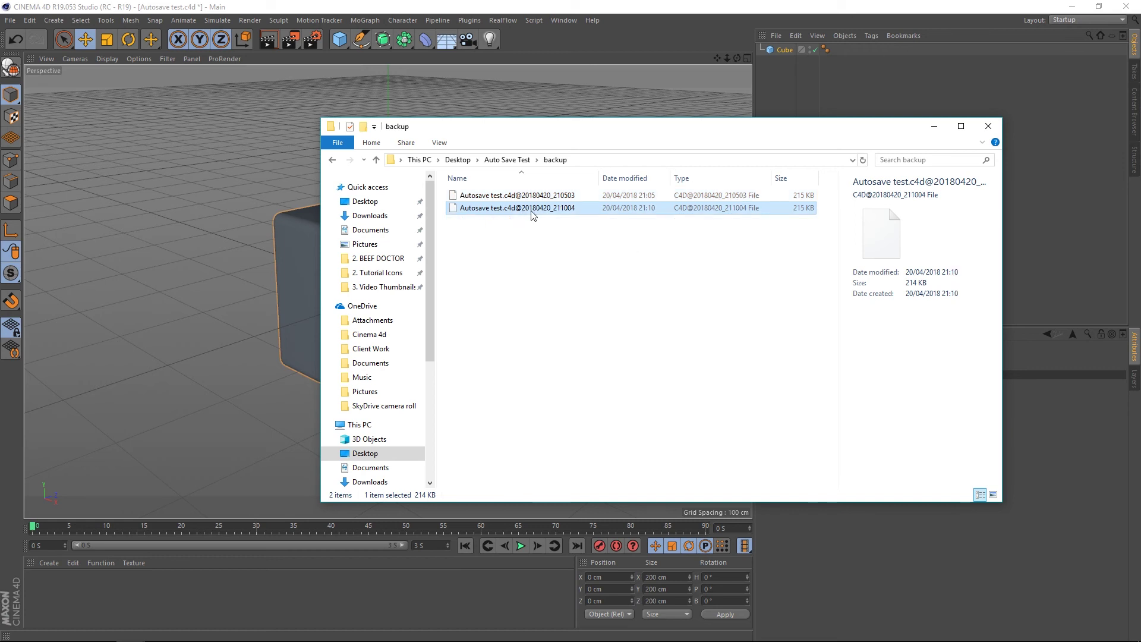
- Rename the 211004 backup to Autosave test.c4d, accepting the extension-change warning
right_click(500, 209)
left_click(440, 428)
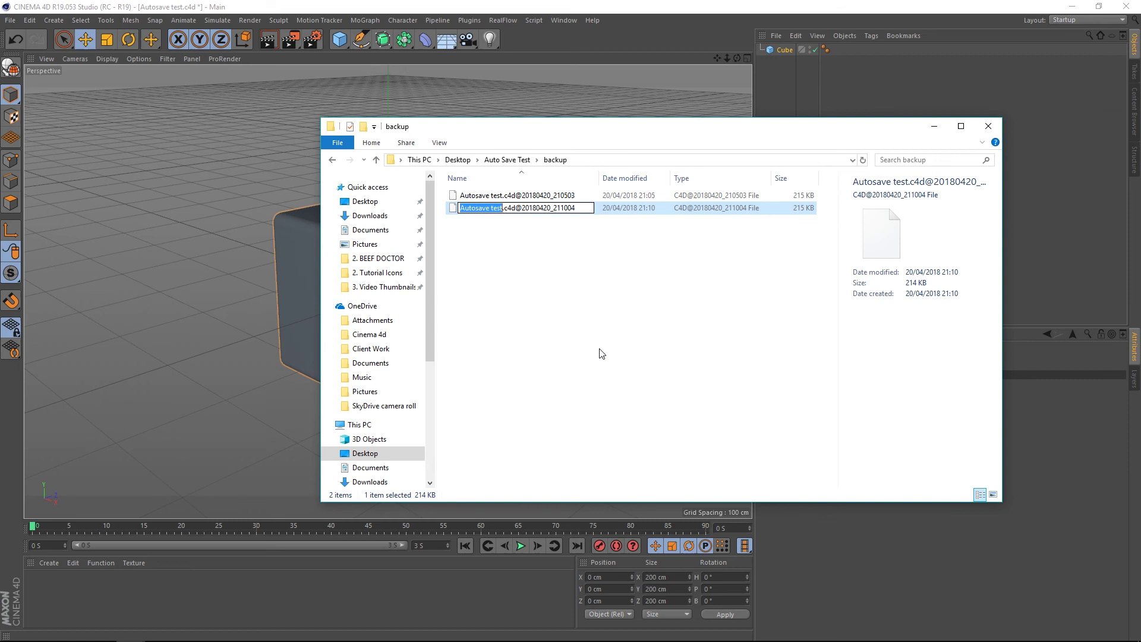
key("Right")
key("BackSpace")
key("BackSpace")
key("BackSpace")
key("BackSpace")
key("BackSpace")
key("BackSpace")
key("BackSpace")
key("BackSpace")
key("BackSpace")
key("BackSpace")
key("BackSpace")
key("BackSpace")
key("BackSpace")
key("BackSpace")
key("BackSpace")
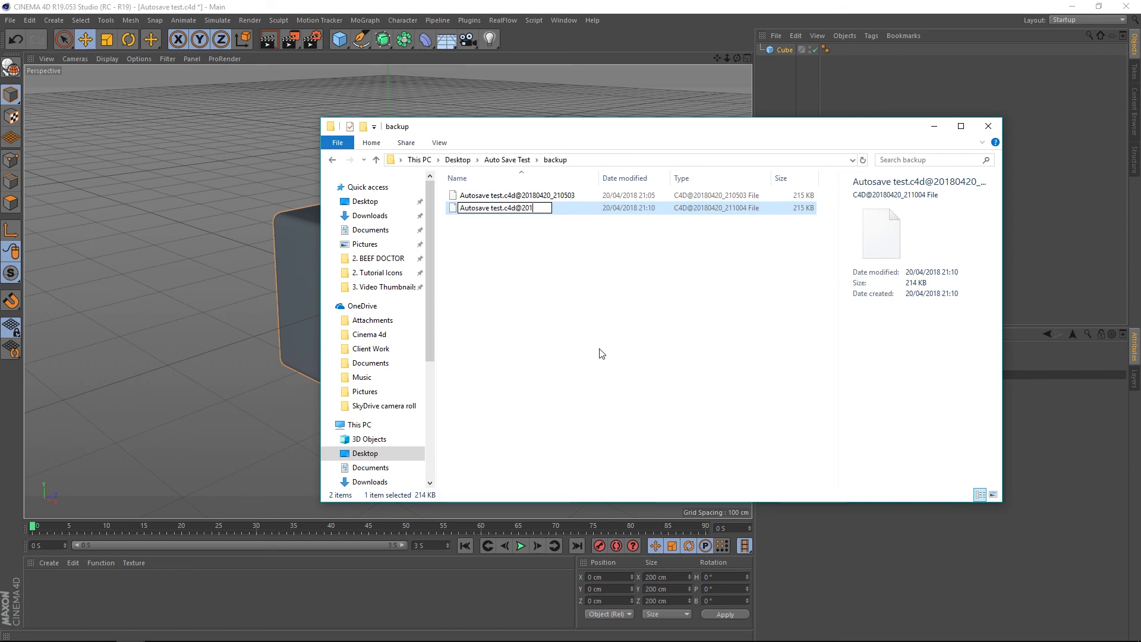
key("Return")
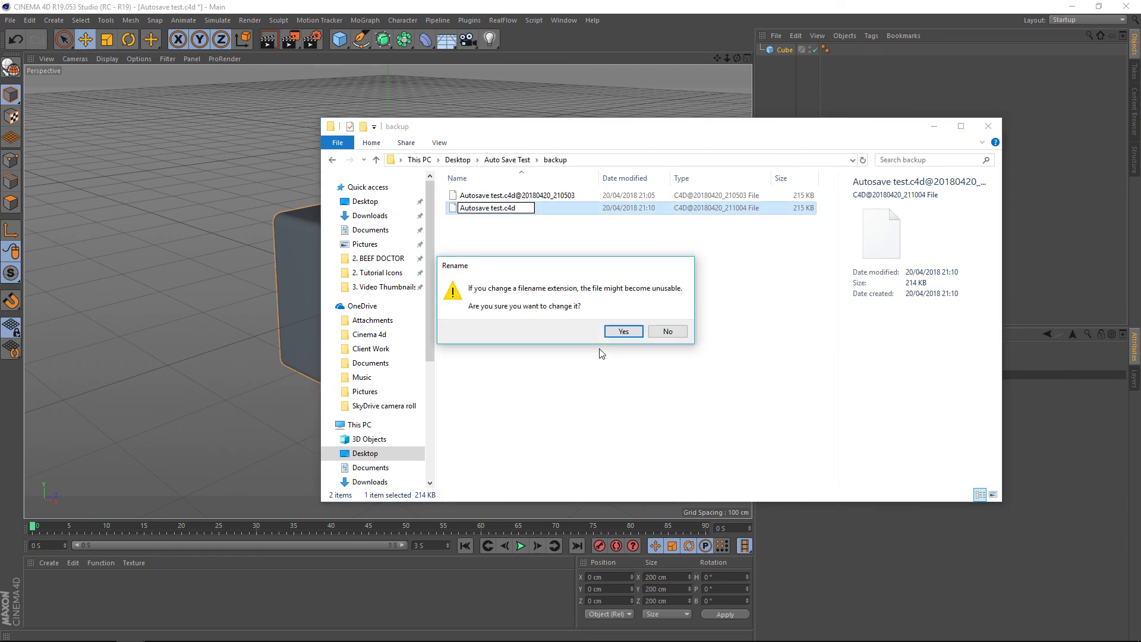
left_click(621, 335)
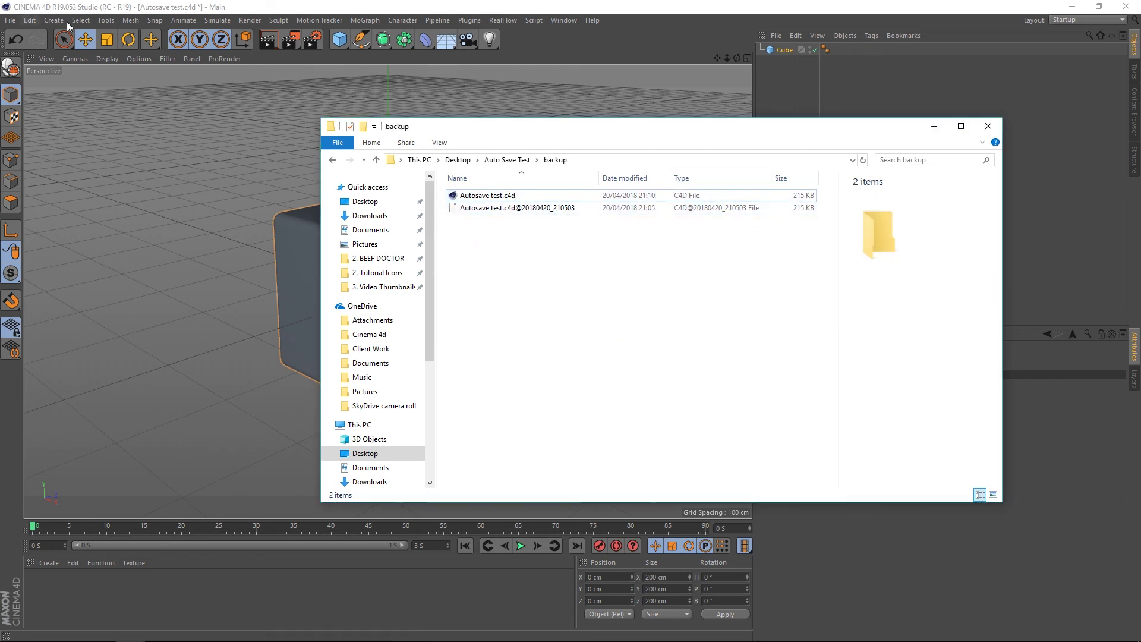
left_click(15, 24)
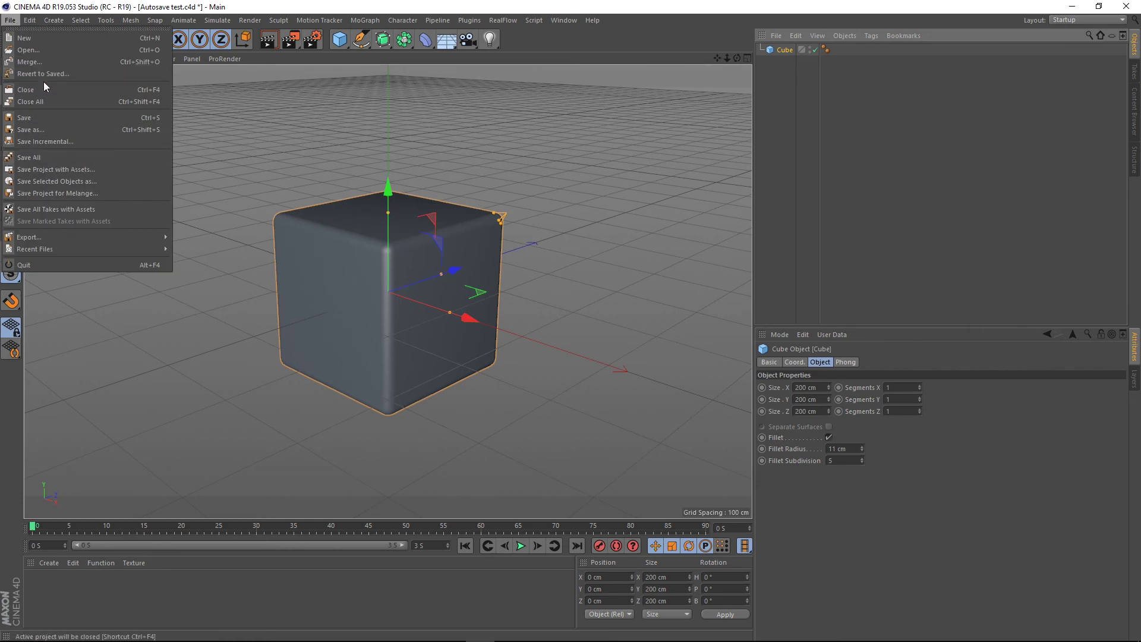
- Close all Cinema 4D projects without saving, then bring the backup folder window back
left_click(42, 102)
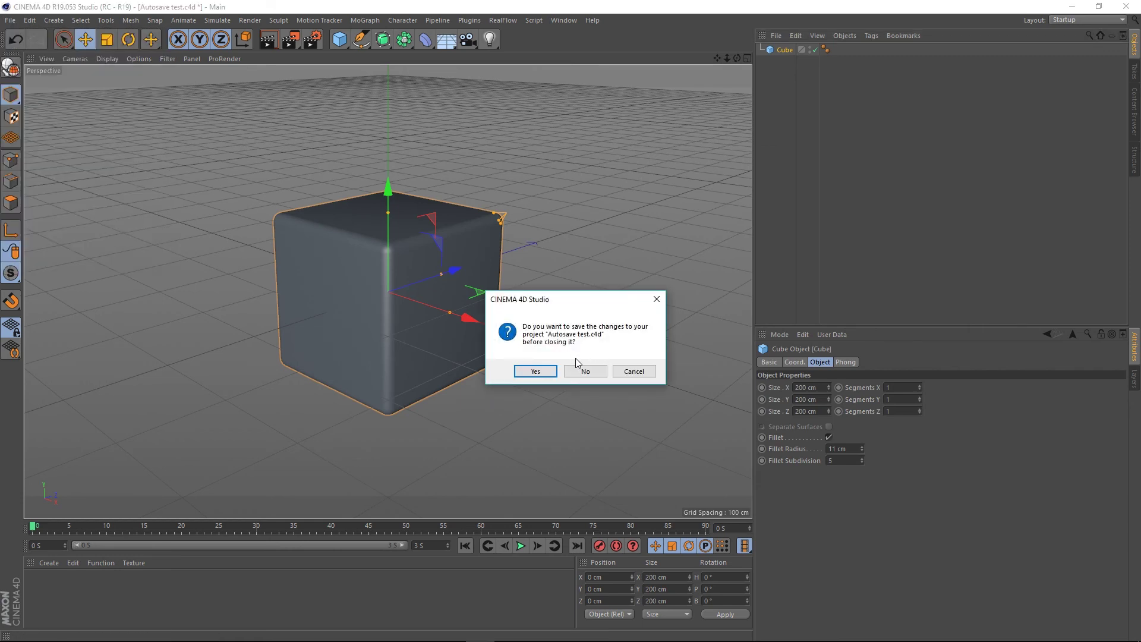
left_click(585, 371)
mouse_move(218, 639)
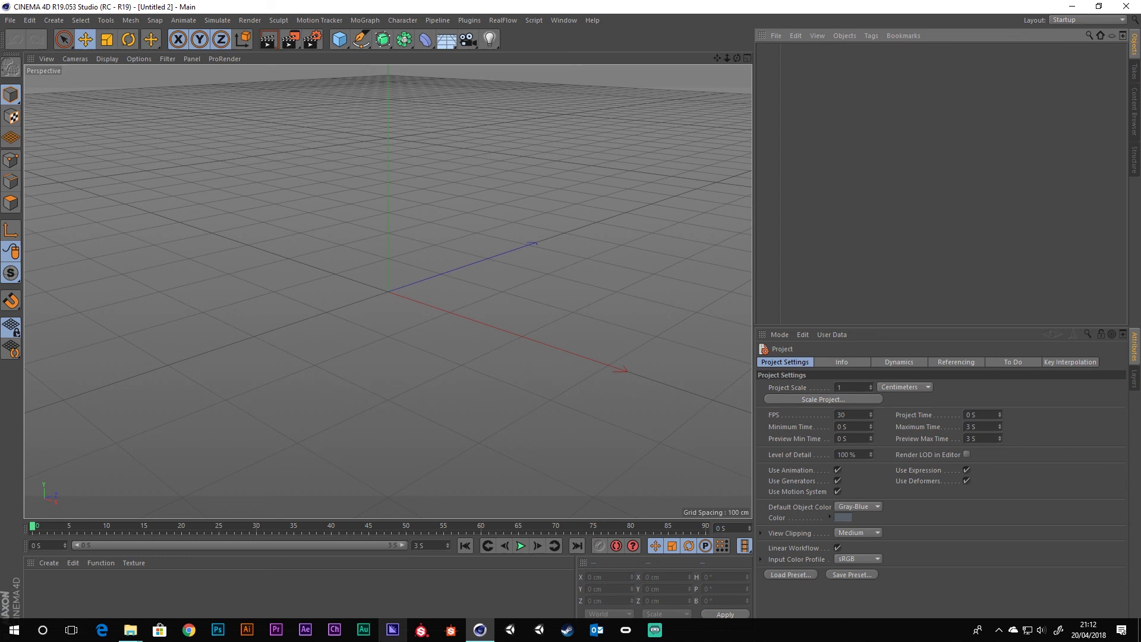
mouse_move(135, 633)
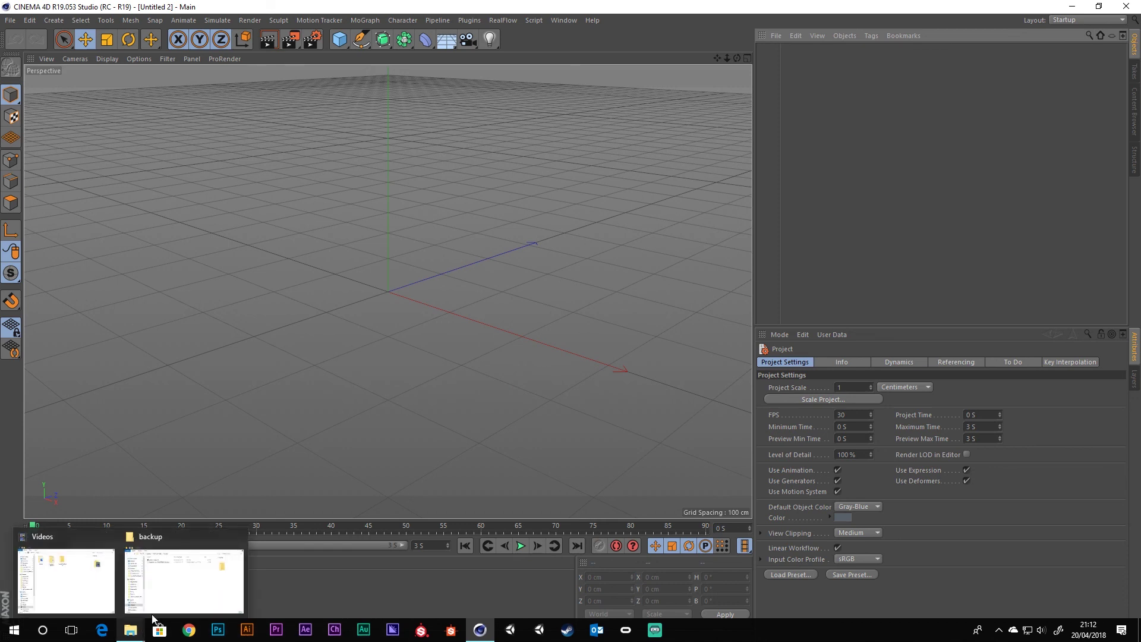
left_click(188, 572)
- Load the 215 KB Autosave test.c4d from the backup folder into Cinema 4D
double_click(473, 200)
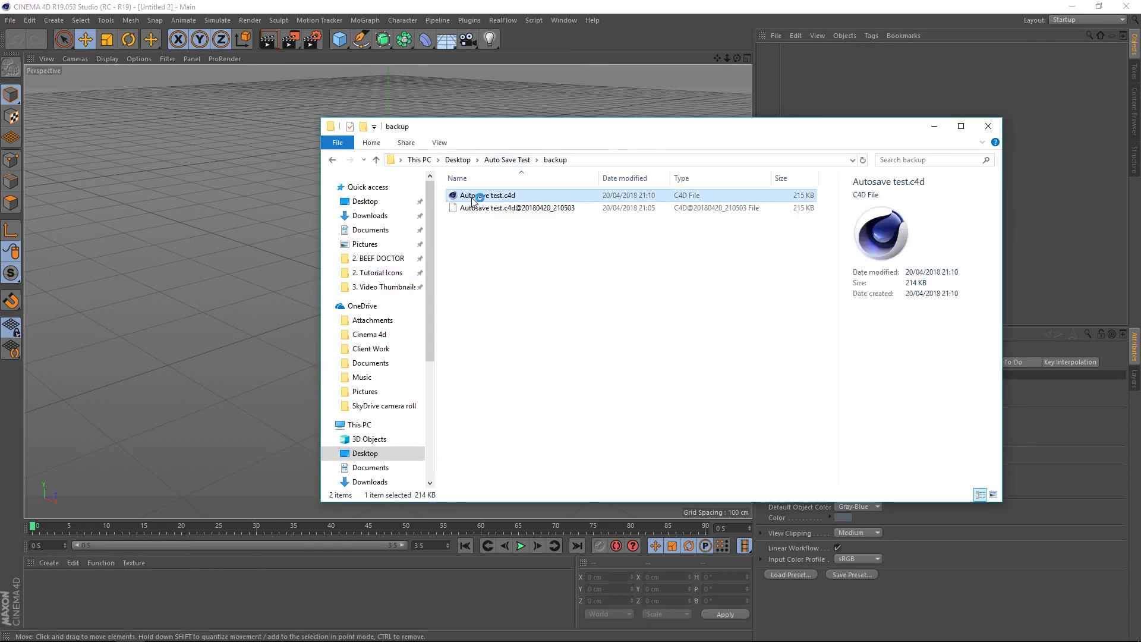